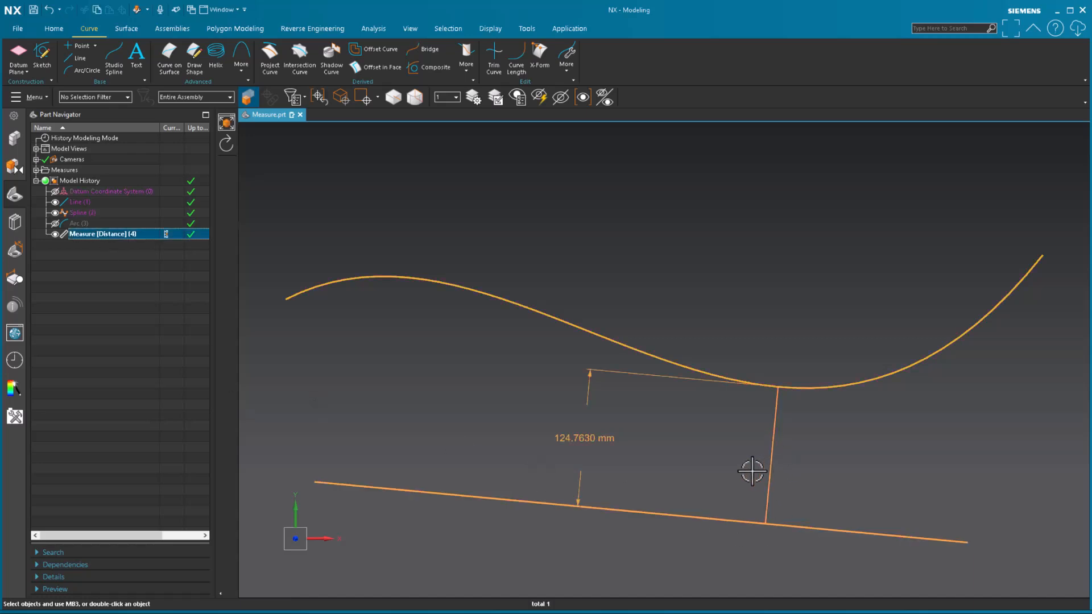
# Try deleting the distance measurement together with its connecting line, and undo the deletion
pyautogui.press('Escape')
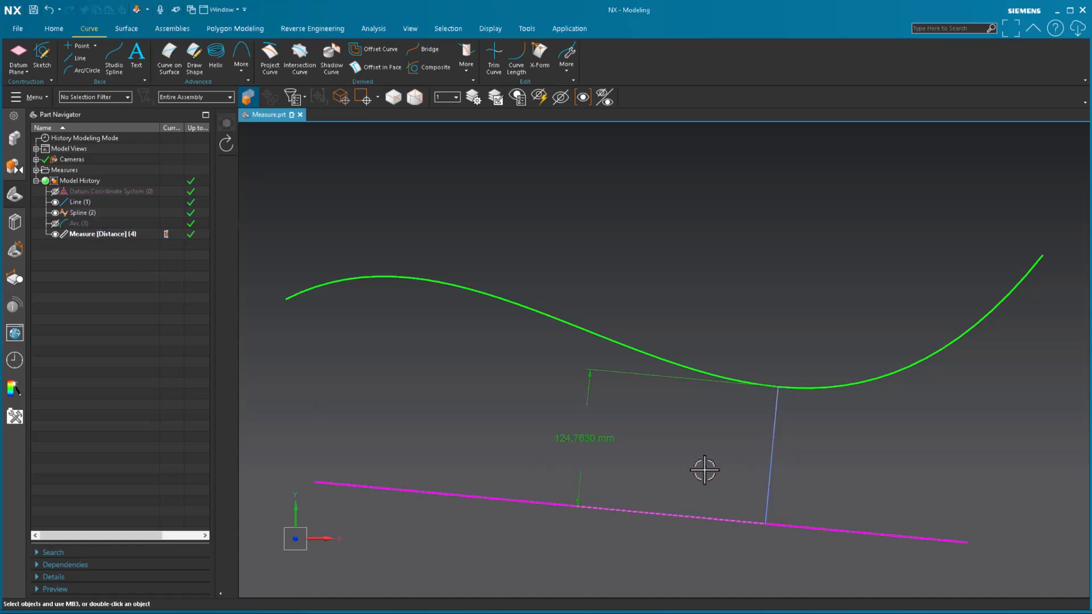
pyautogui.click(776, 455)
pyautogui.press('Delete')
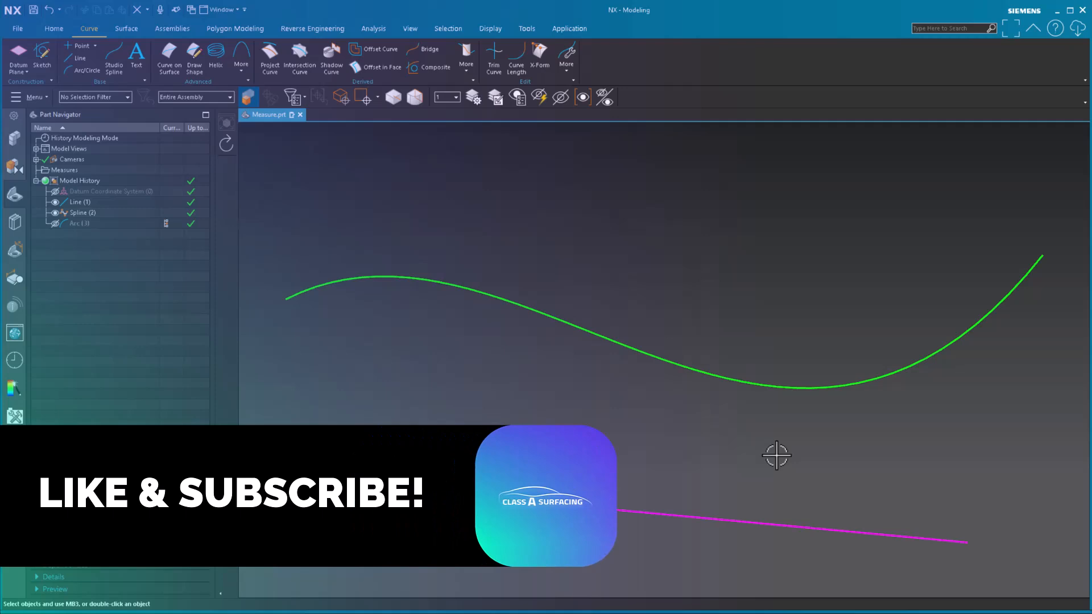
pyautogui.hotkey('ctrl', 'z')
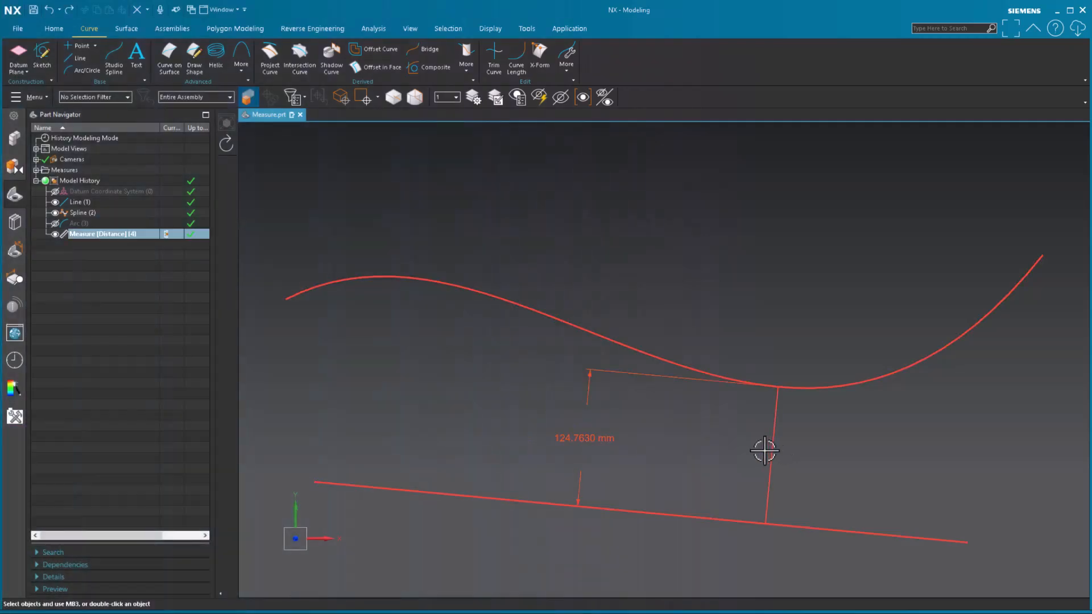
# Edit the distance measurement between the line and the spline so that it no longer creates geometry
pyautogui.doubleClick(769, 431)
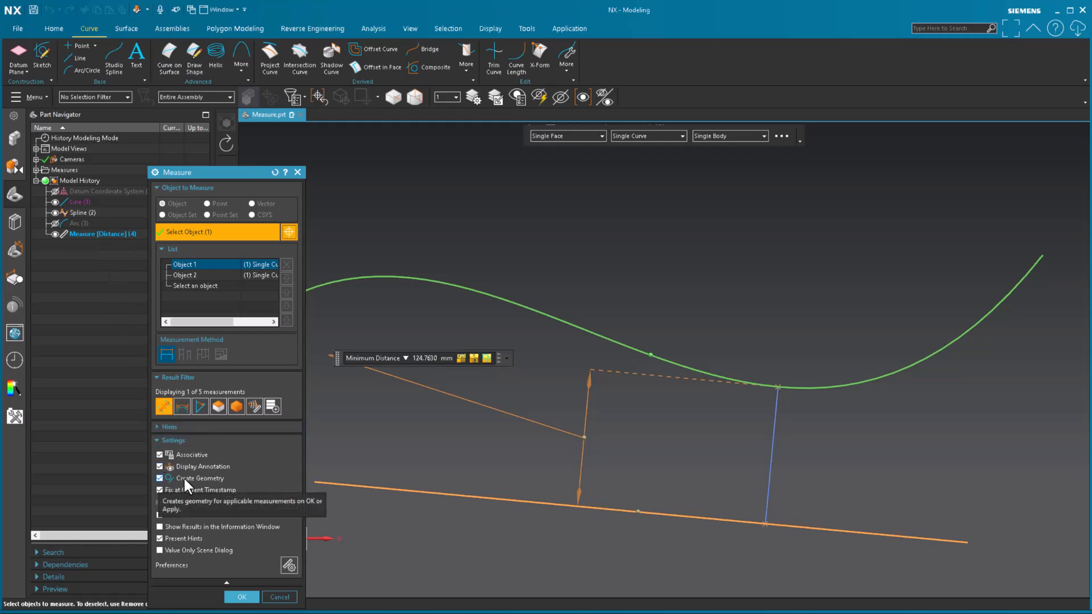
pyautogui.click(161, 478)
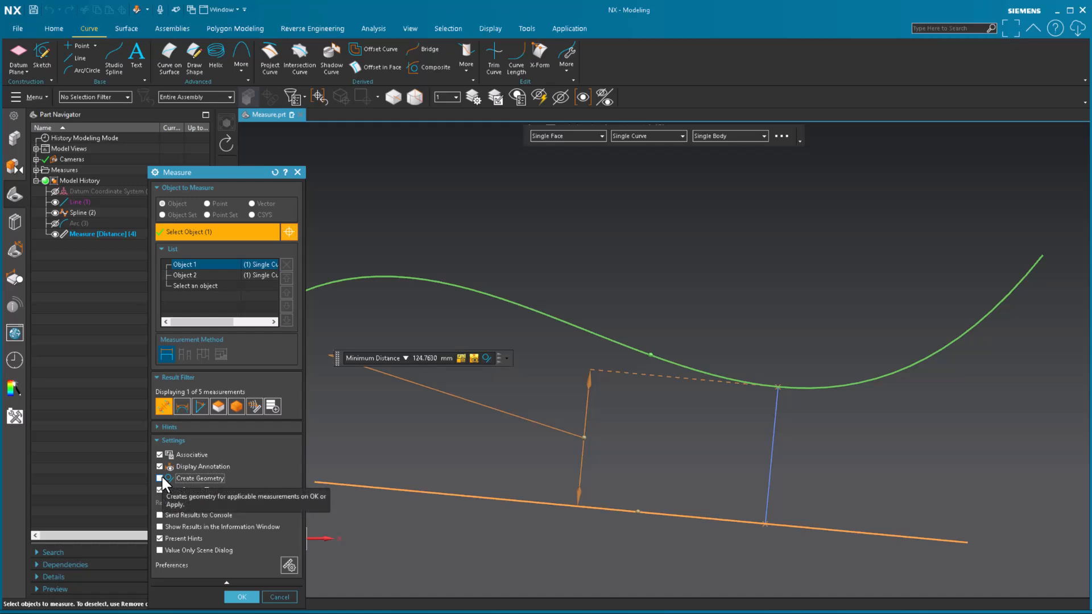
pyautogui.click(249, 595)
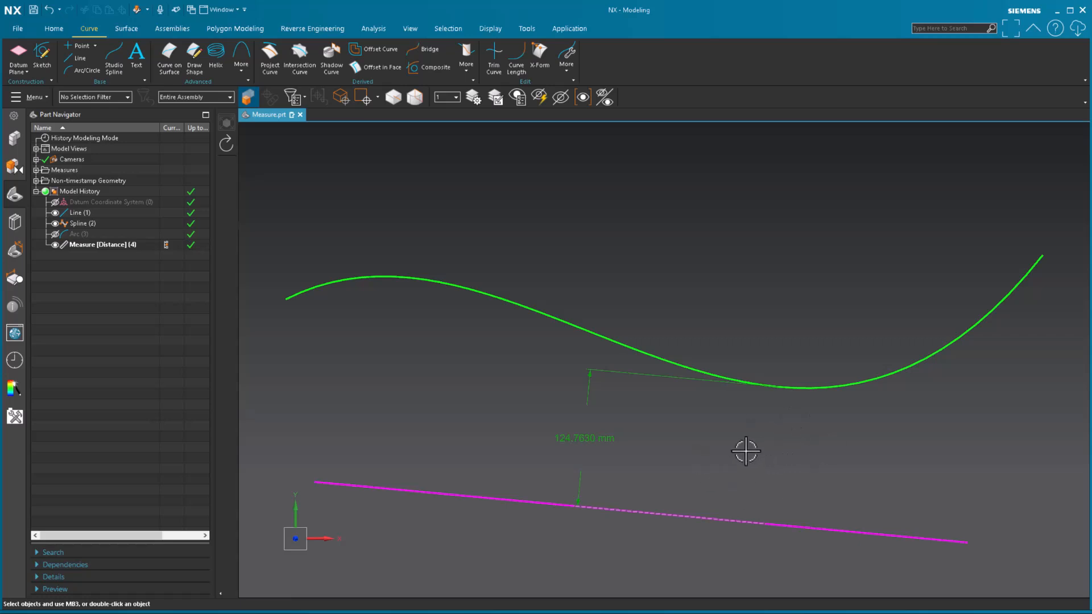
# Show the hidden Arc (3) below the spline
pyautogui.click(54, 235)
pyautogui.scroll(-1, 651, 416)
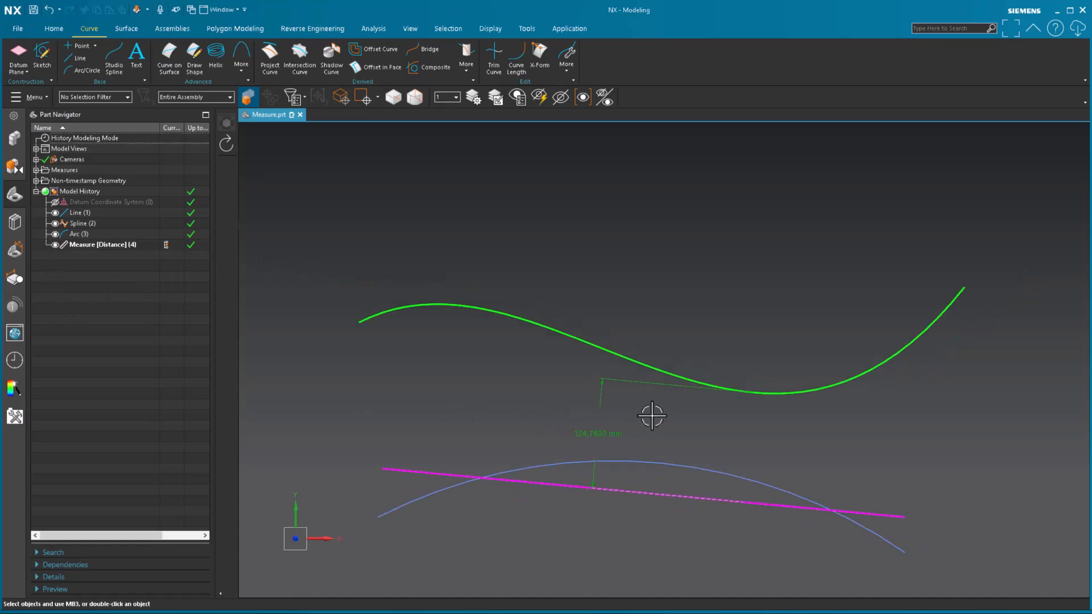
pyautogui.keyDown('shift'); pyautogui.moveTo(692, 422); pyautogui.dragTo(658, 365, button='middle'); pyautogui.keyUp('shift')
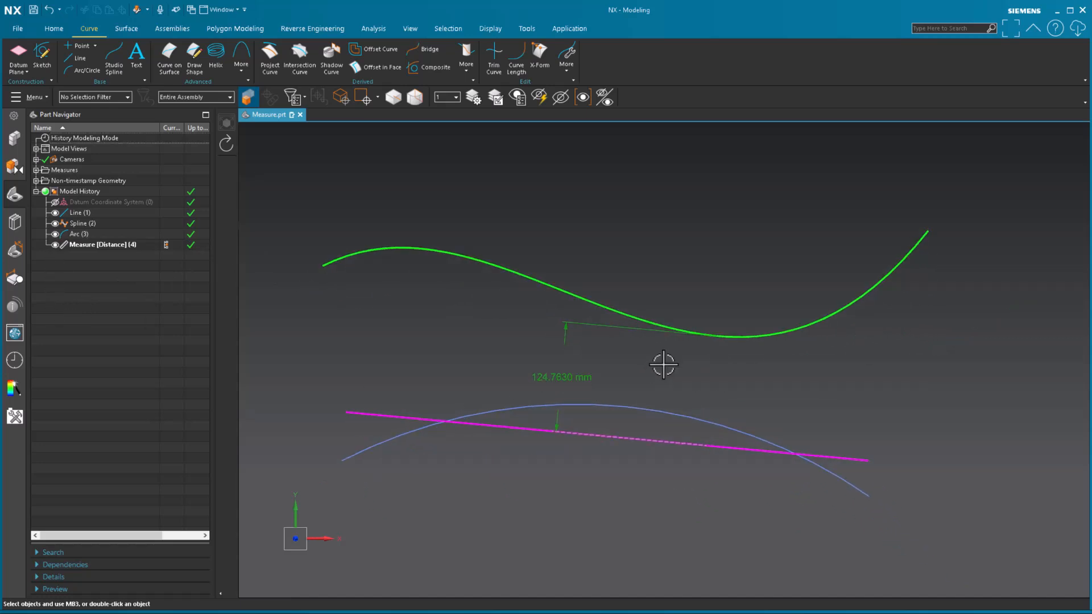
# Replace the line with Arc (3) as Object 1 of the distance measurement, keeping the spline as Object 2
pyautogui.doubleClick(89, 243)
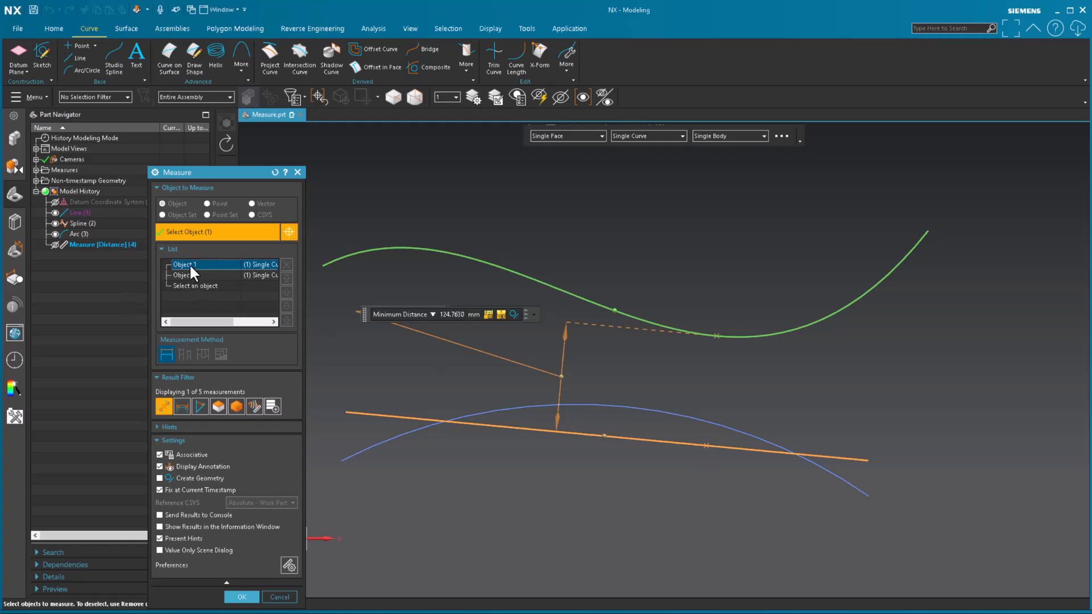
pyautogui.click(182, 276)
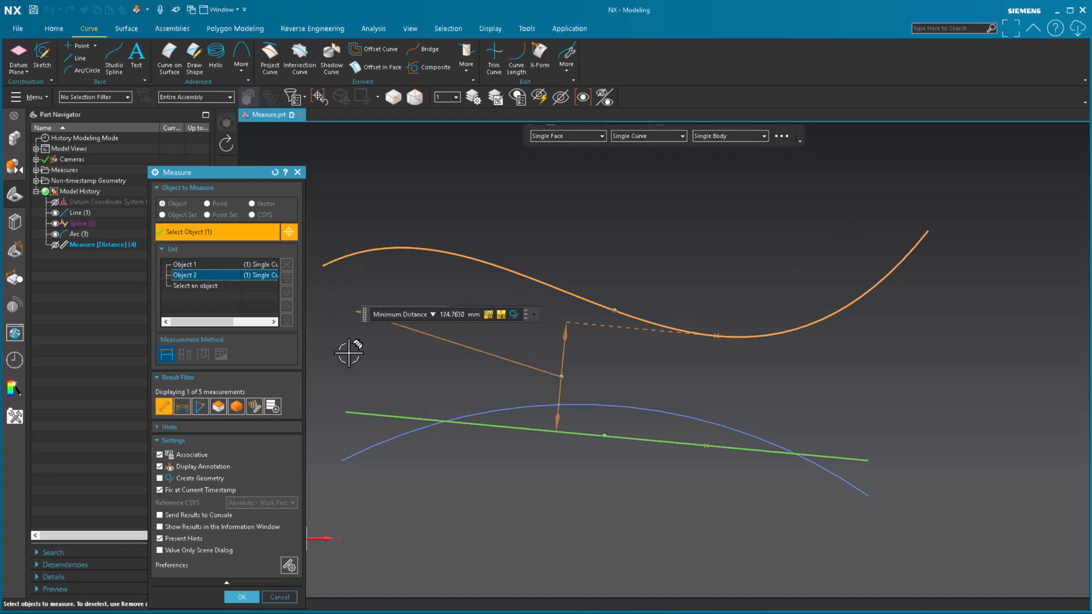
pyautogui.click(201, 264)
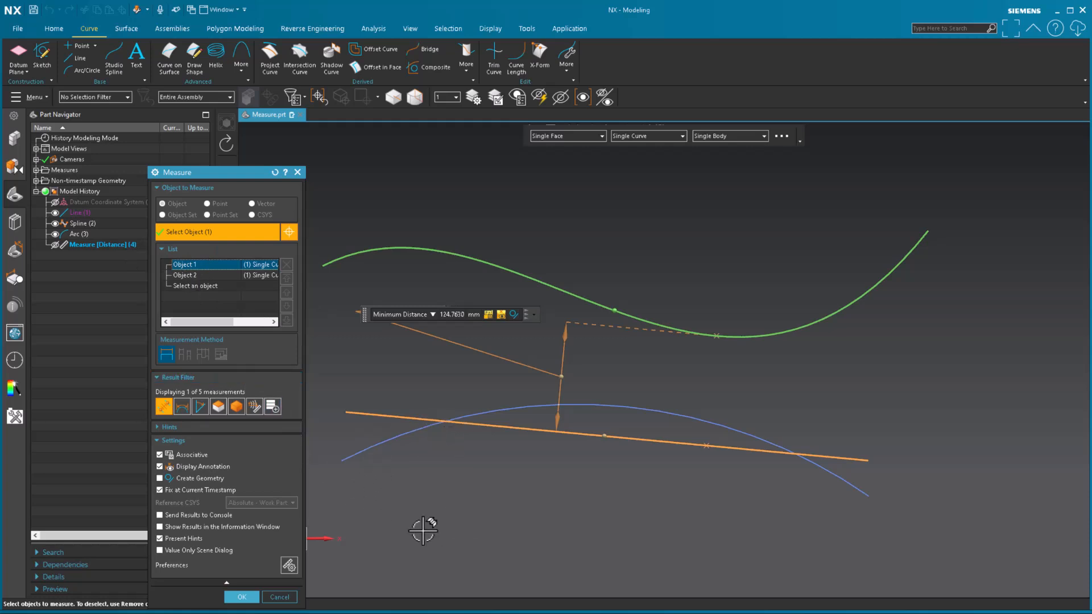
pyautogui.click(352, 454)
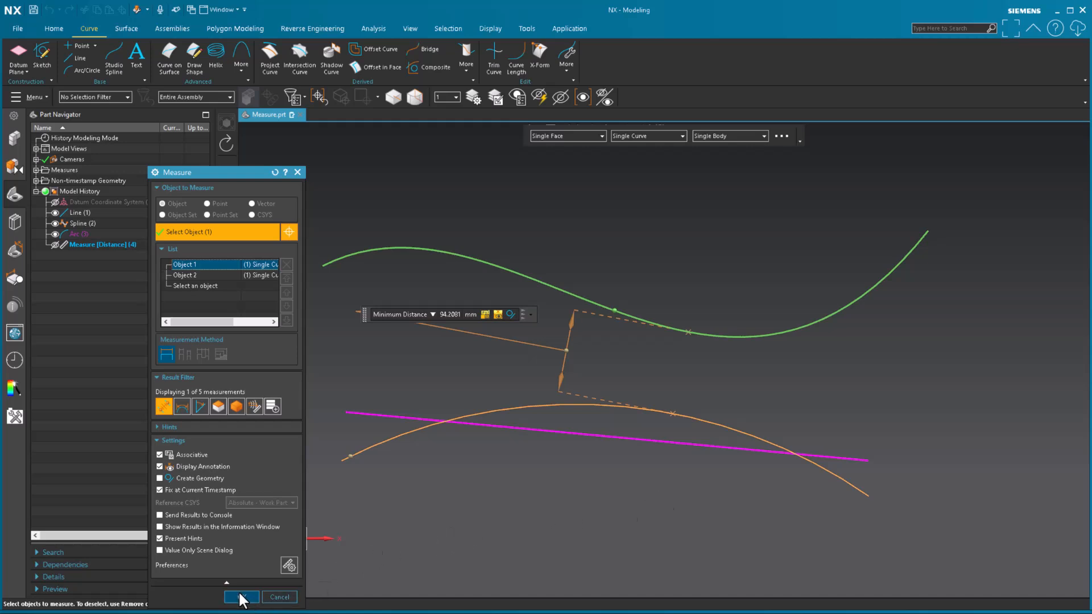
pyautogui.click(241, 596)
pyautogui.click(559, 352)
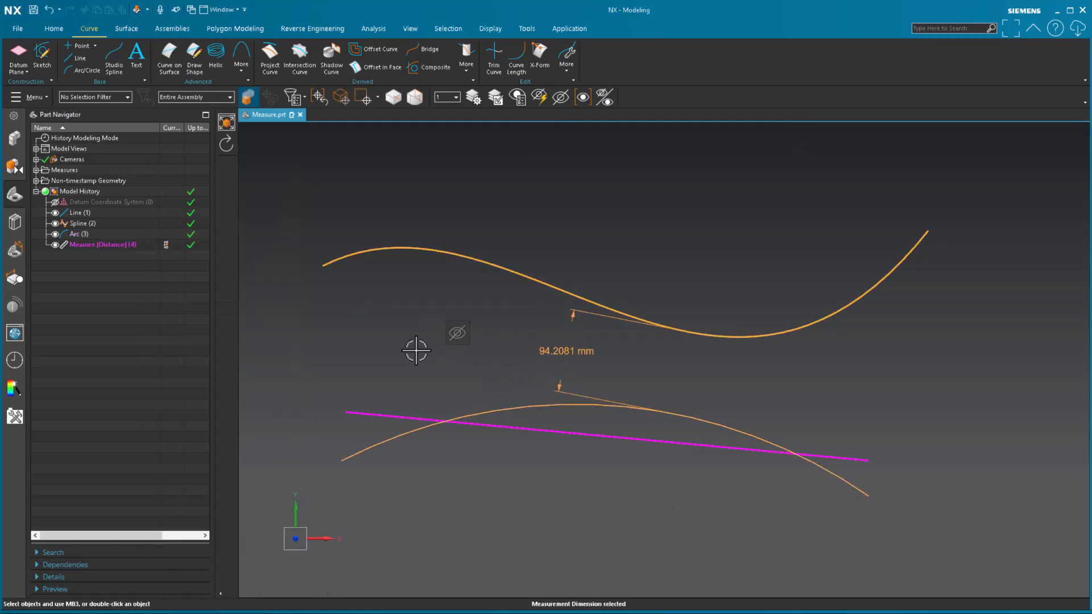
pyautogui.press('Escape')
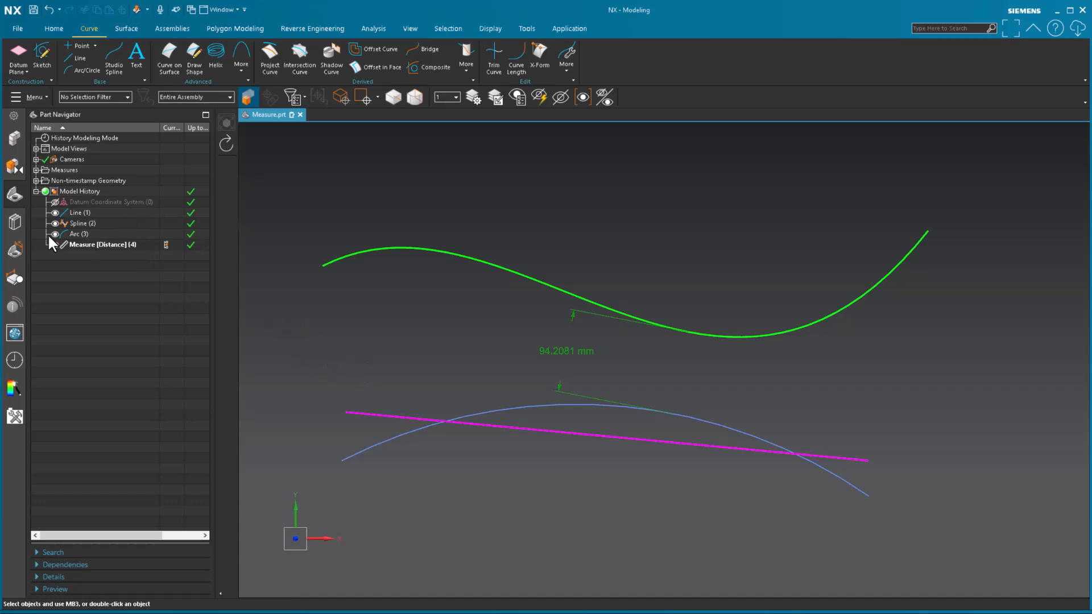
# Hide Line (1) and switch the arc-to-spline measurement to Maximum Distance
pyautogui.click(56, 213)
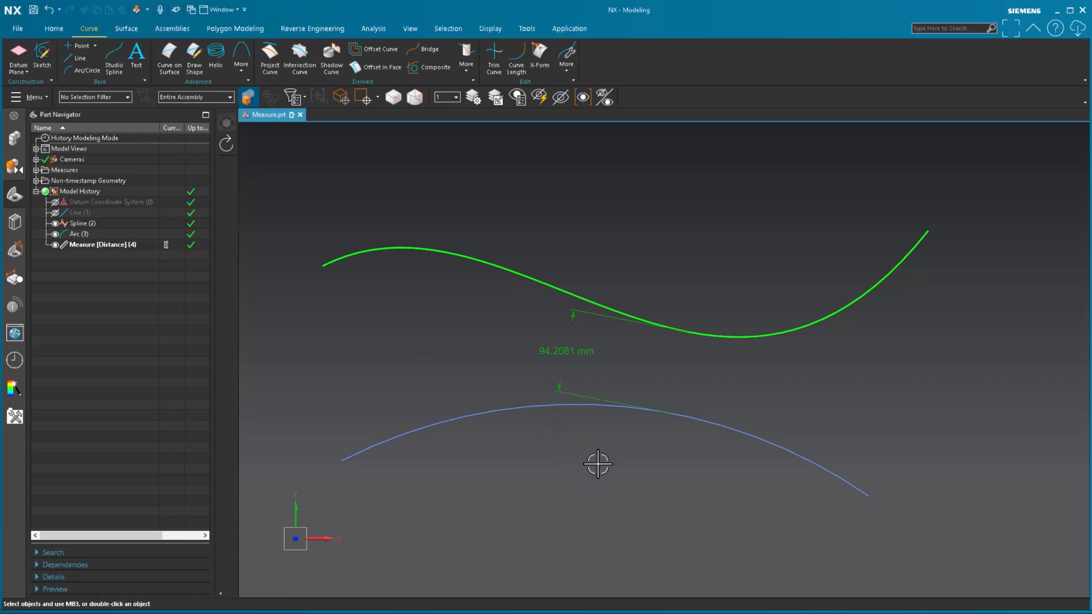
pyautogui.click(121, 245)
pyautogui.doubleClick(120, 246)
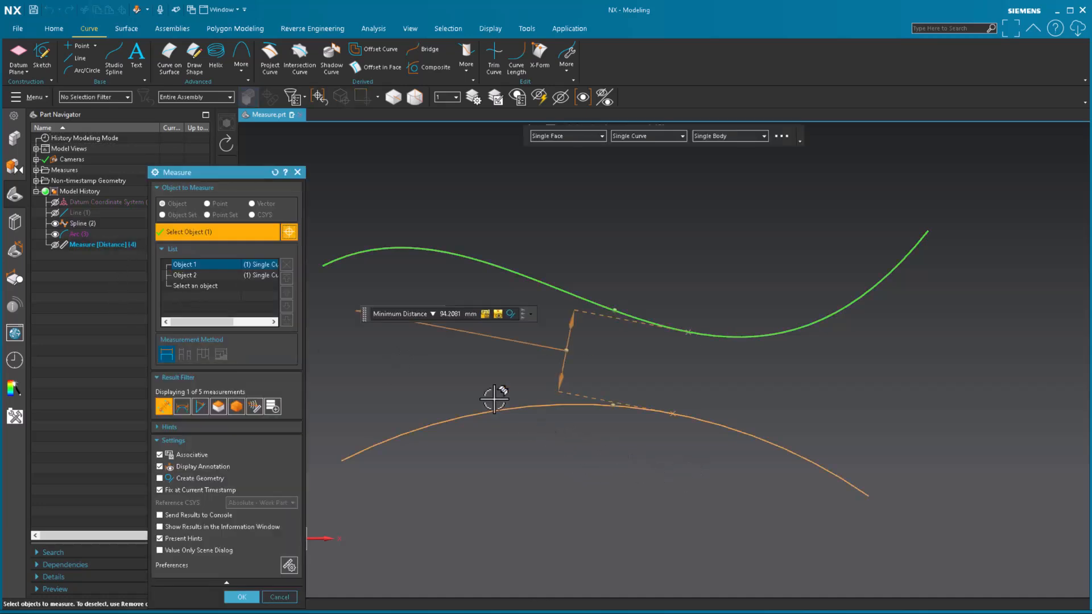
pyautogui.click(432, 314)
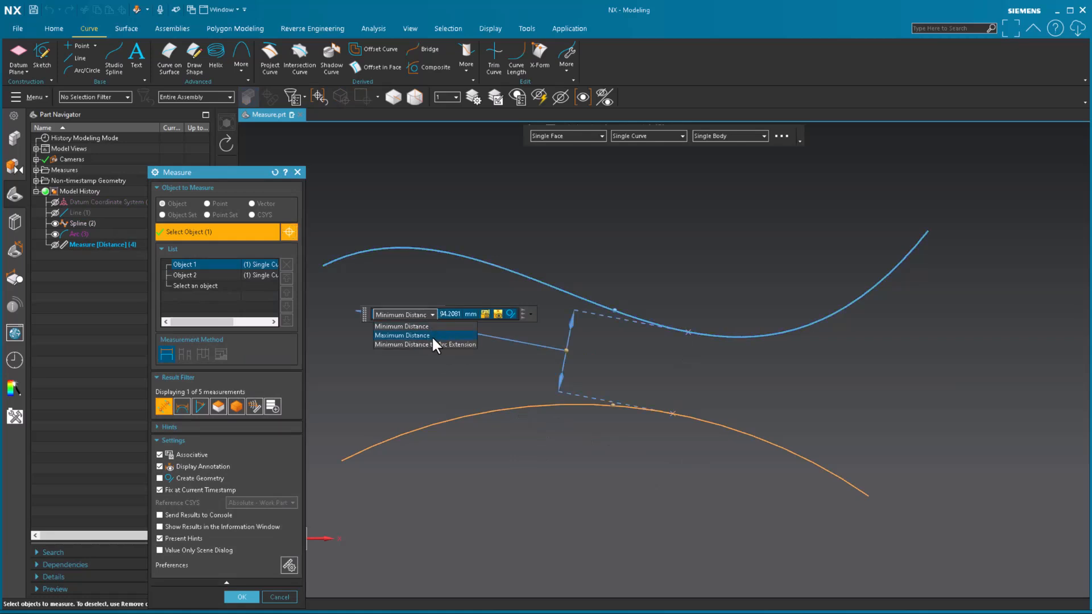
pyautogui.click(432, 336)
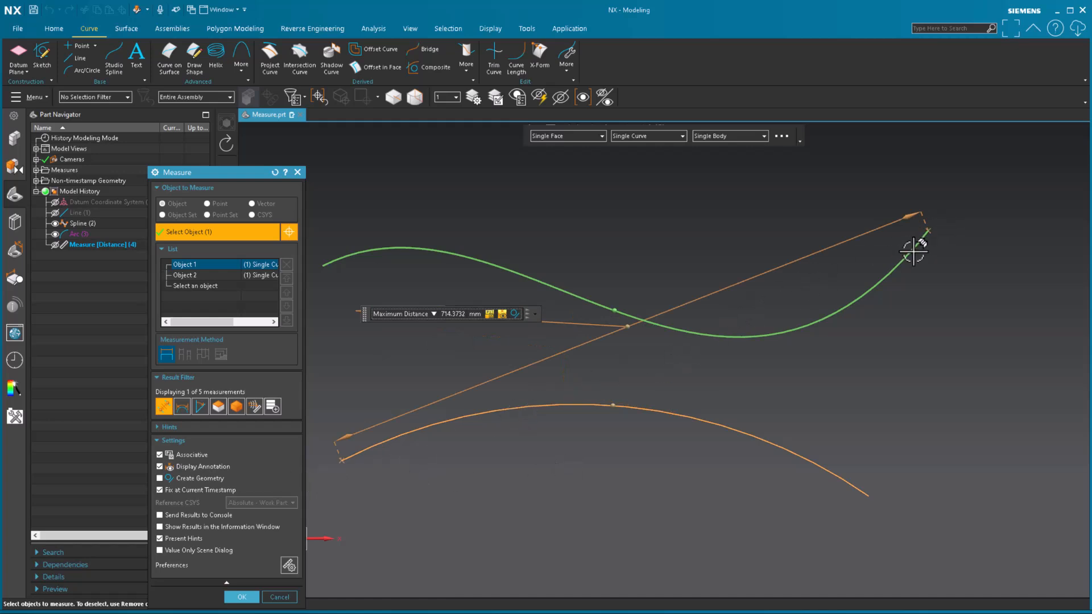
# Change the arc-to-spline measurement to Minimum Distance to Arc Extension
pyautogui.click(433, 315)
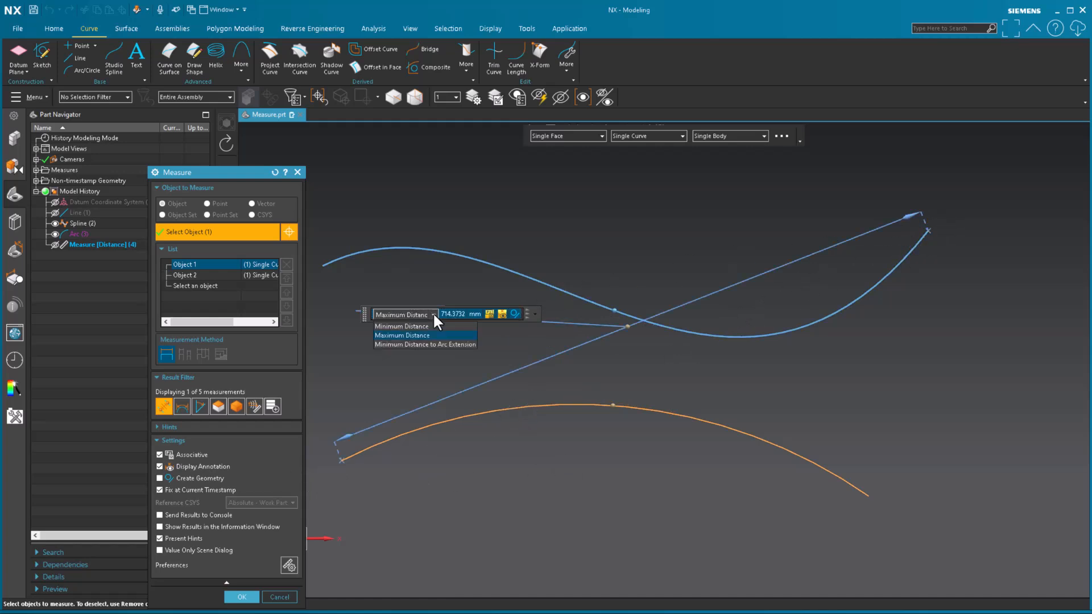
pyautogui.click(449, 343)
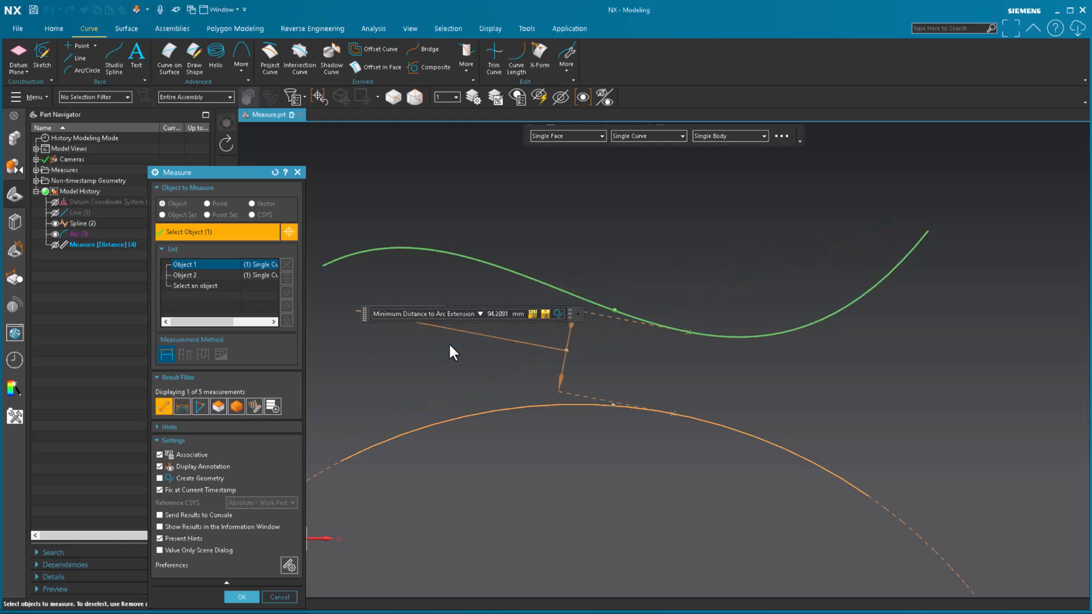
pyautogui.scroll(-3, 674, 480)
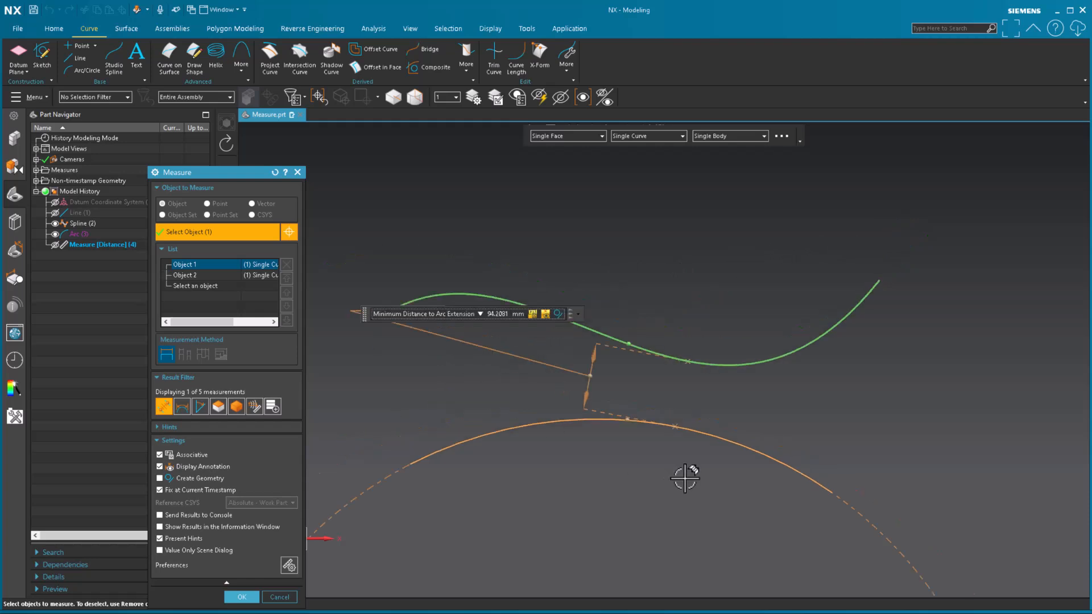
pyautogui.keyDown('shift'); pyautogui.moveTo(690, 503); pyautogui.dragTo(690, 382, button='middle'); pyautogui.keyUp('shift')
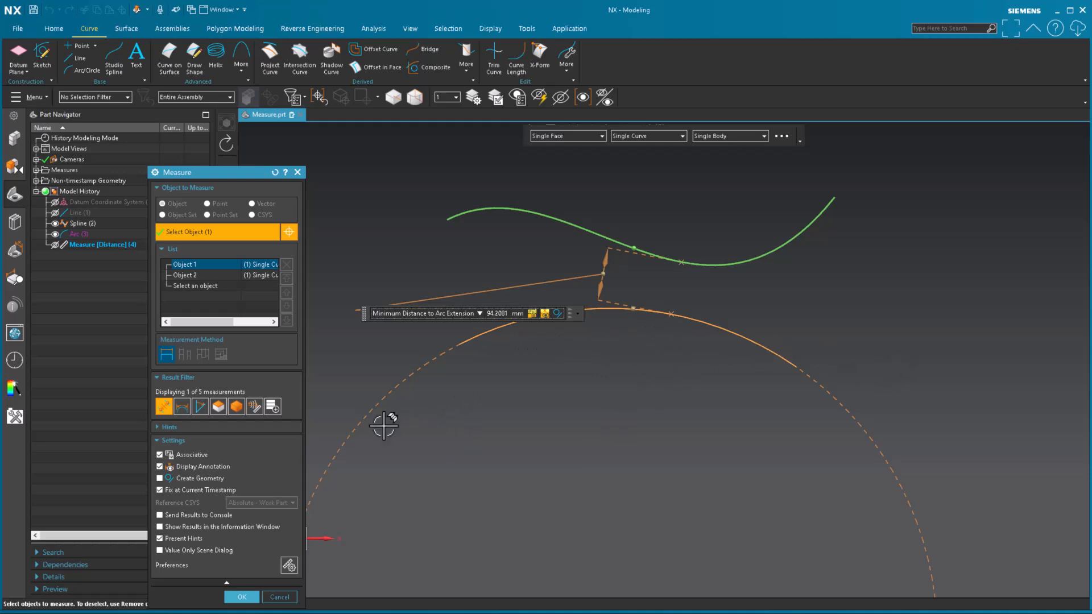
pyautogui.click(279, 597)
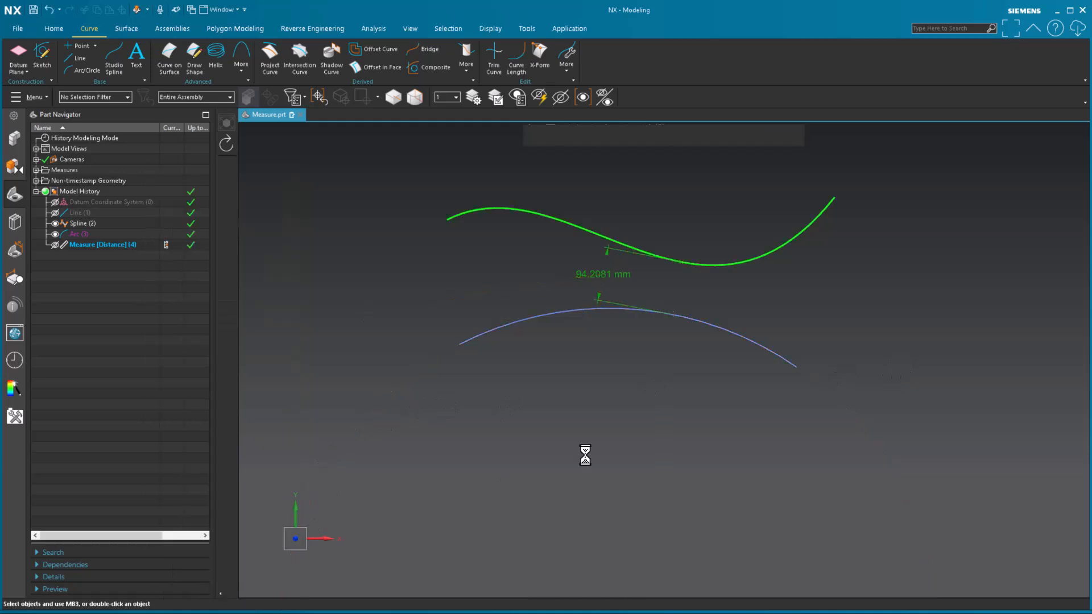
# Move the original arc dynamically in the positive X direction, well clear of the spline, with its origin at X about 964 mm
pyautogui.click(565, 315)
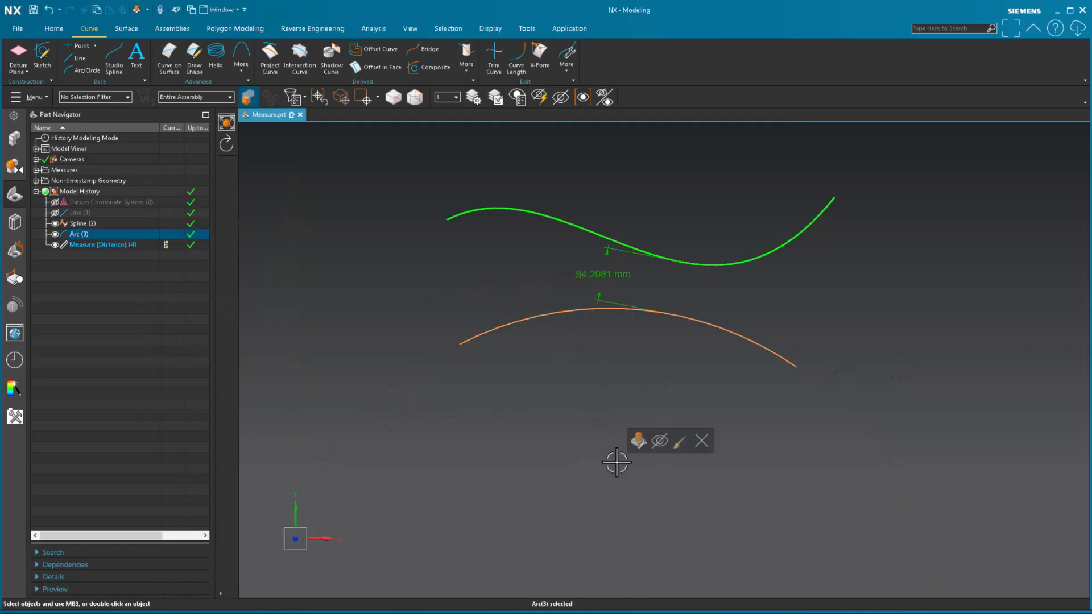
pyautogui.hotkey('ctrl', 't')
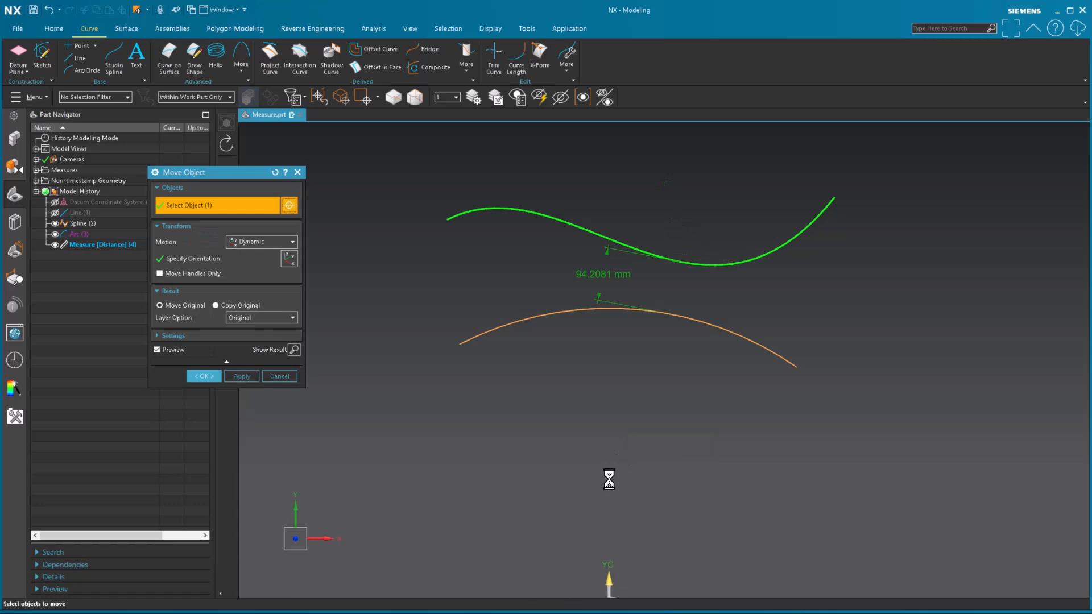
pyautogui.click(191, 257)
pyautogui.scroll(-3, 535, 427)
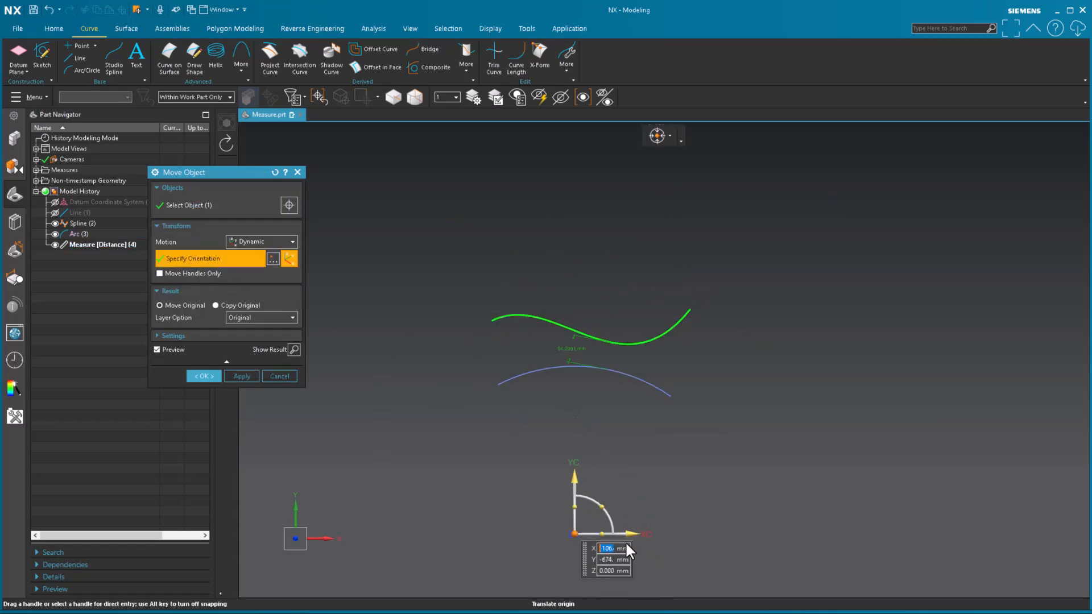
pyautogui.moveTo(630, 533); pyautogui.dragTo(938, 535)
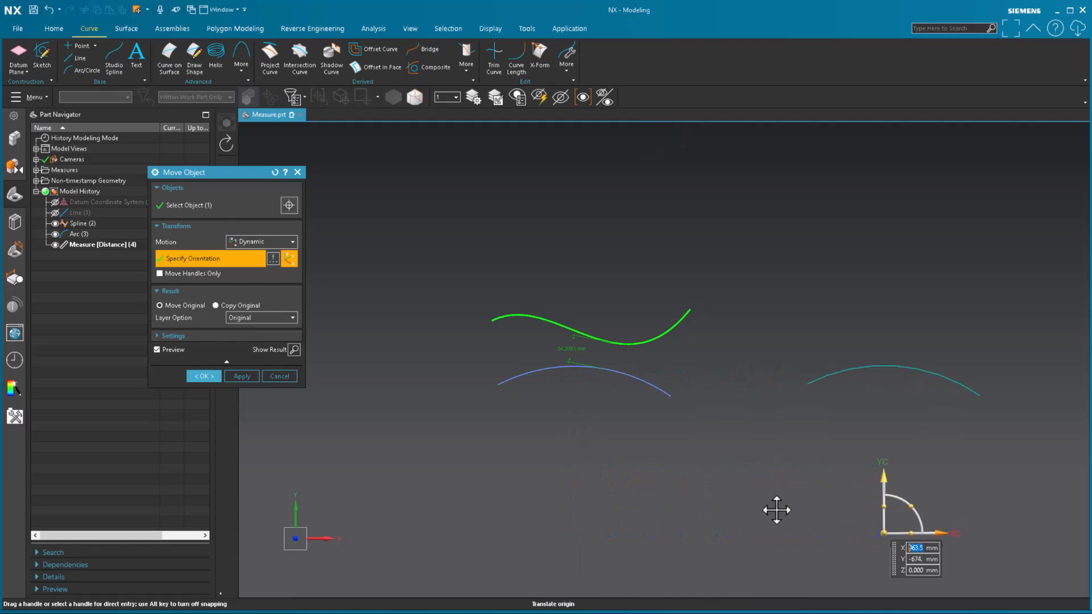
pyautogui.middleClick(704, 507)
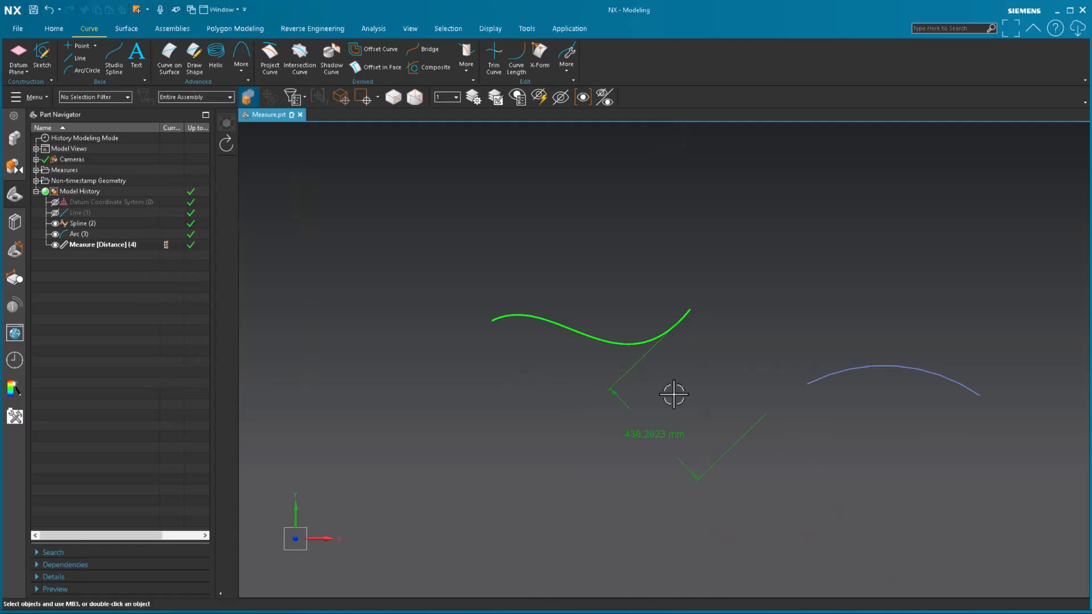
# Reopen the distance measurement for the moved arc and switch it to Maximum Distance
pyautogui.doubleClick(98, 244)
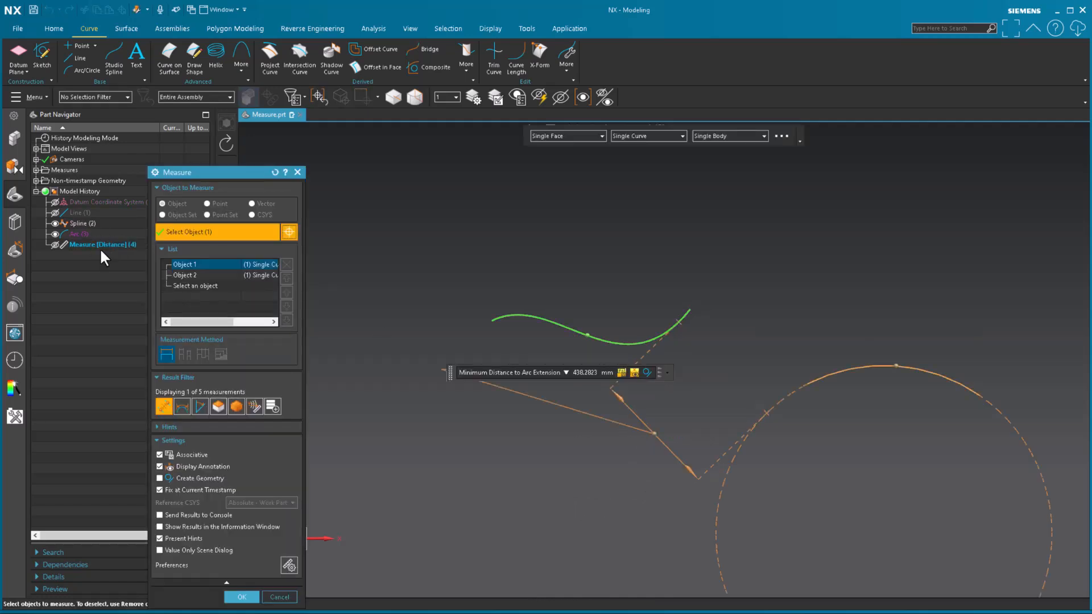
pyautogui.click(566, 373)
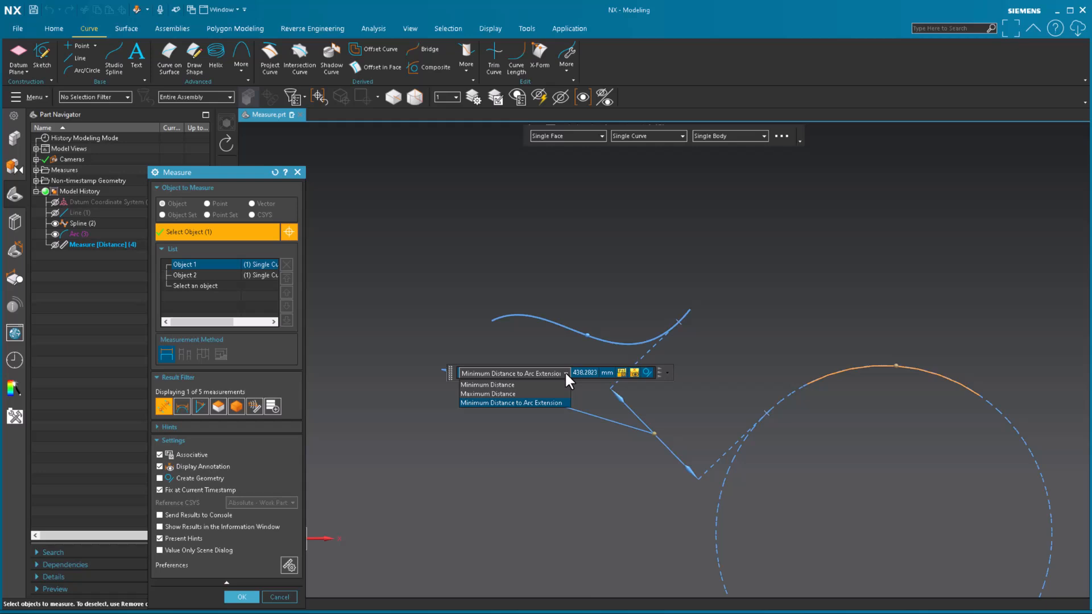
pyautogui.click(517, 394)
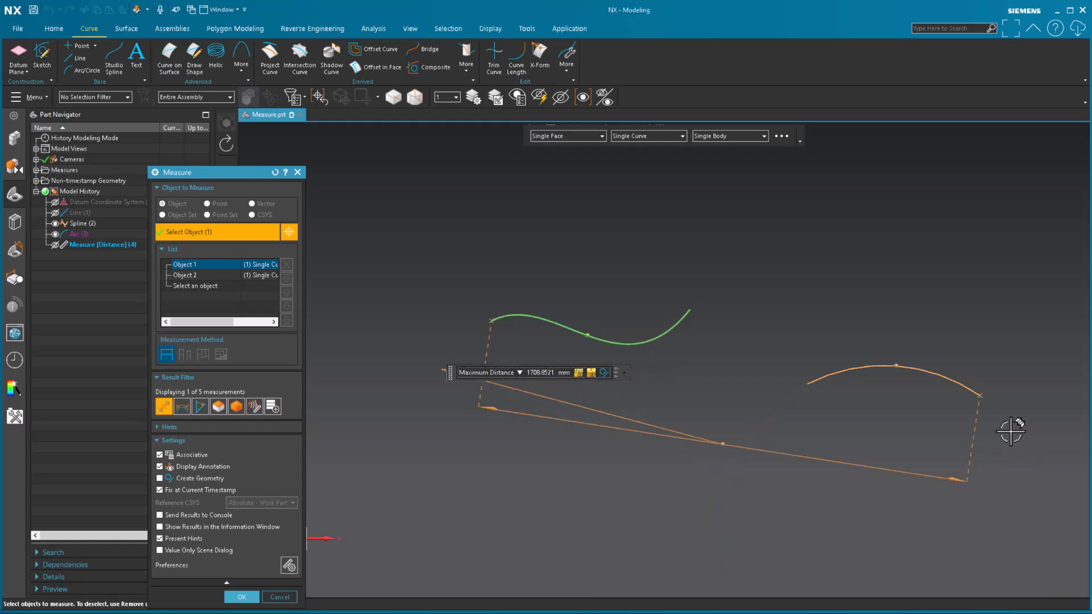
# Set the measurement between the moved arc and the spline to Minimum Distance, and show Line (1) again
pyautogui.click(506, 374)
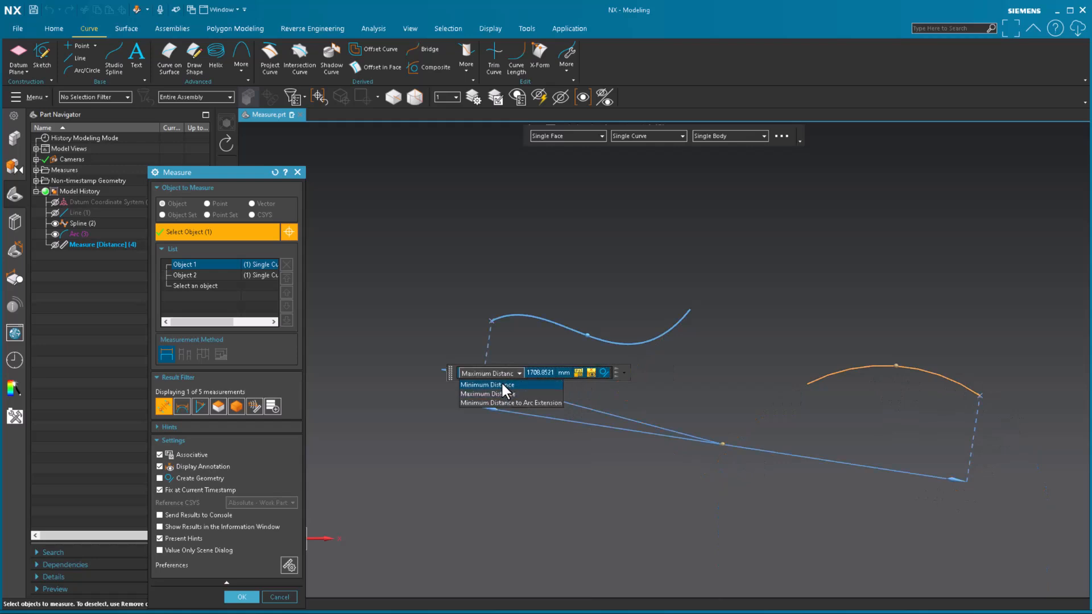
pyautogui.click(502, 384)
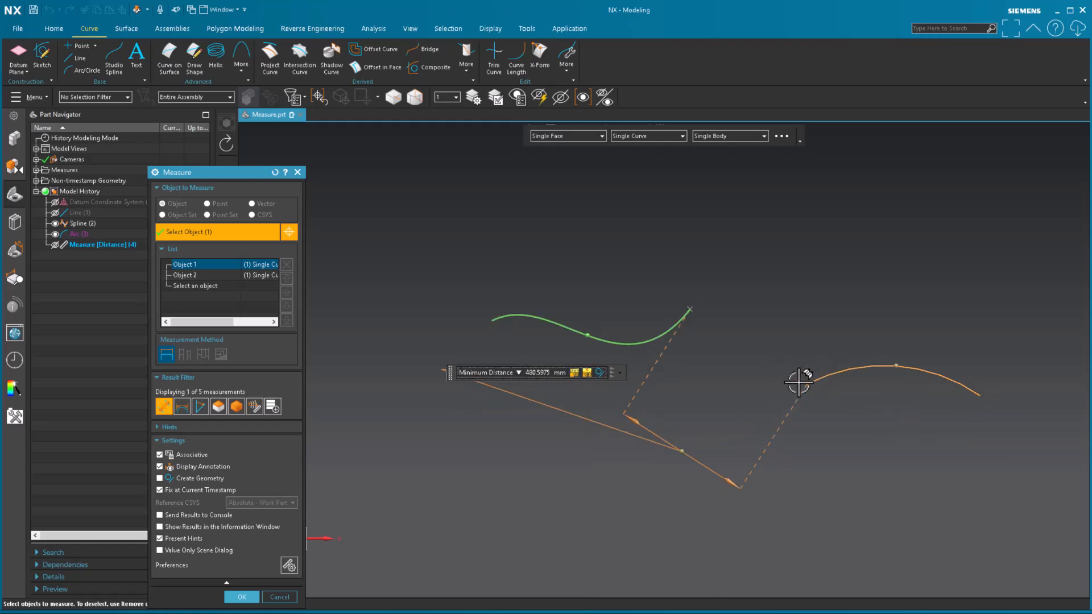
pyautogui.middleClick(628, 524)
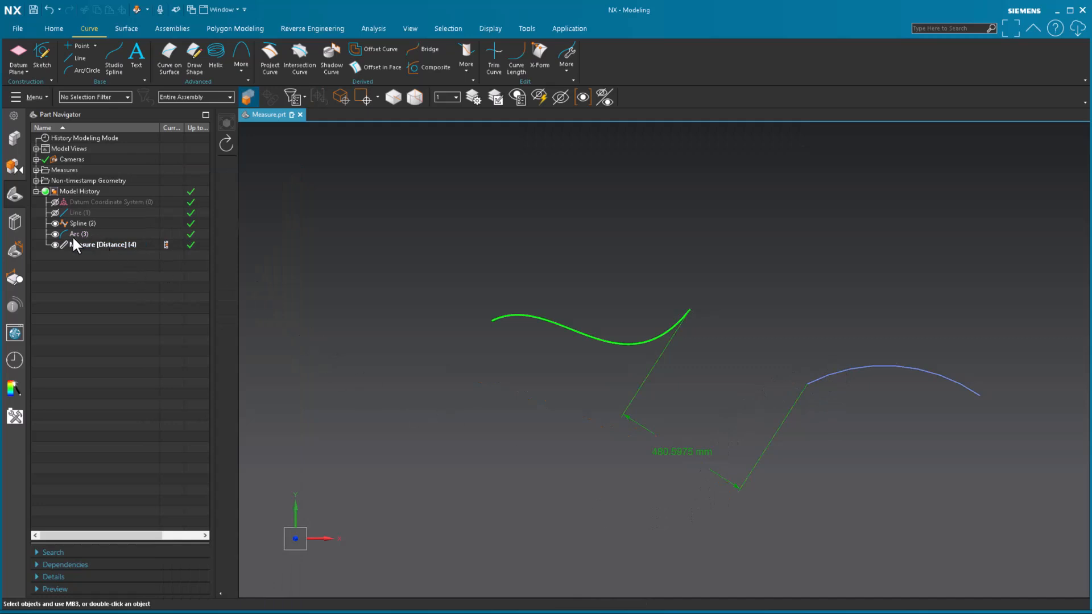
pyautogui.click(55, 213)
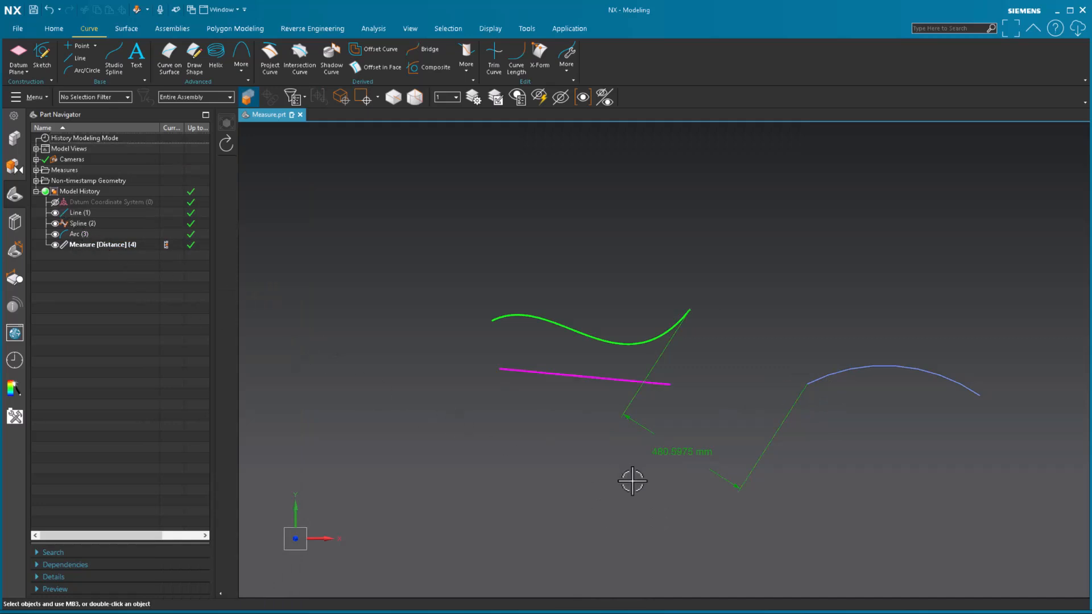
# Reopen Measure [Distance] (4), replace the arc with Line (1) as Object 1, and move the result label clear of the line
pyautogui.doubleClick(108, 244)
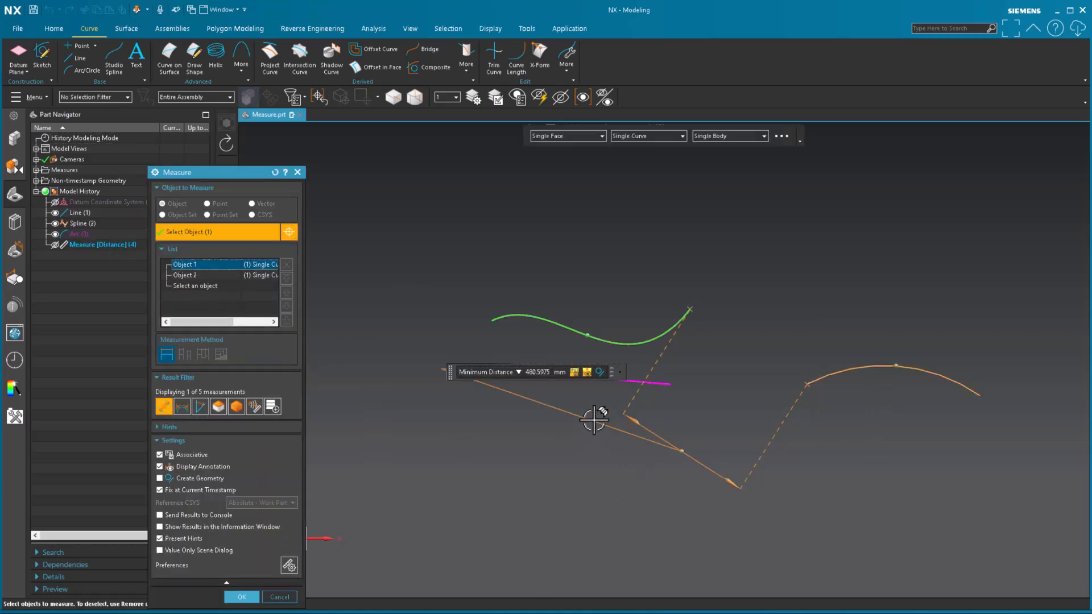
pyautogui.press('Escape')
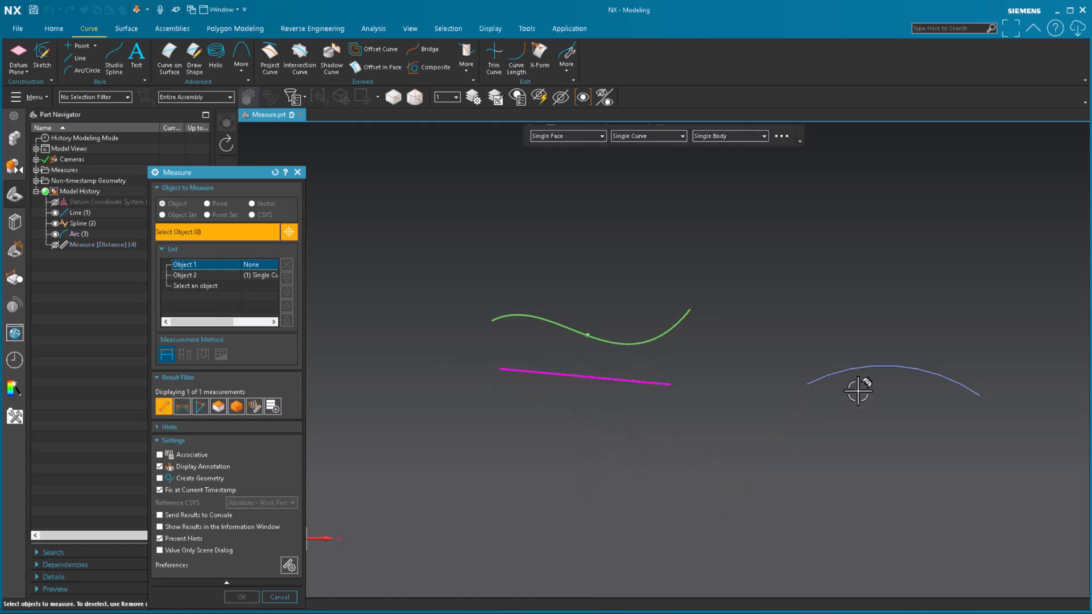
pyautogui.click(533, 371)
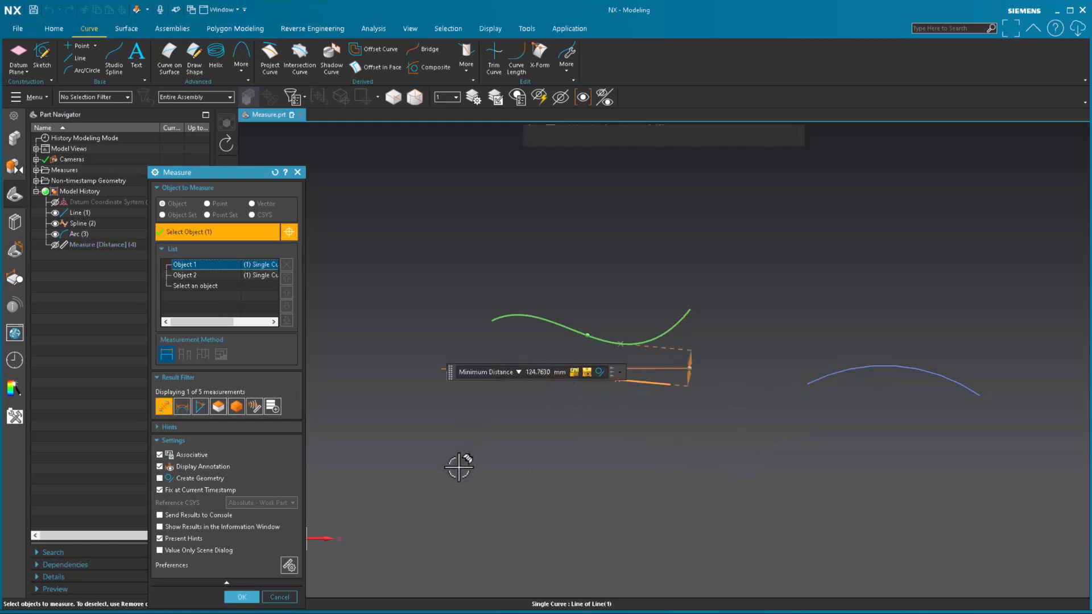
pyautogui.moveTo(450, 373)
pyautogui.mouseDown()
pyautogui.moveTo(438, 455)
pyautogui.moveTo(619, 471)
pyautogui.mouseUp()
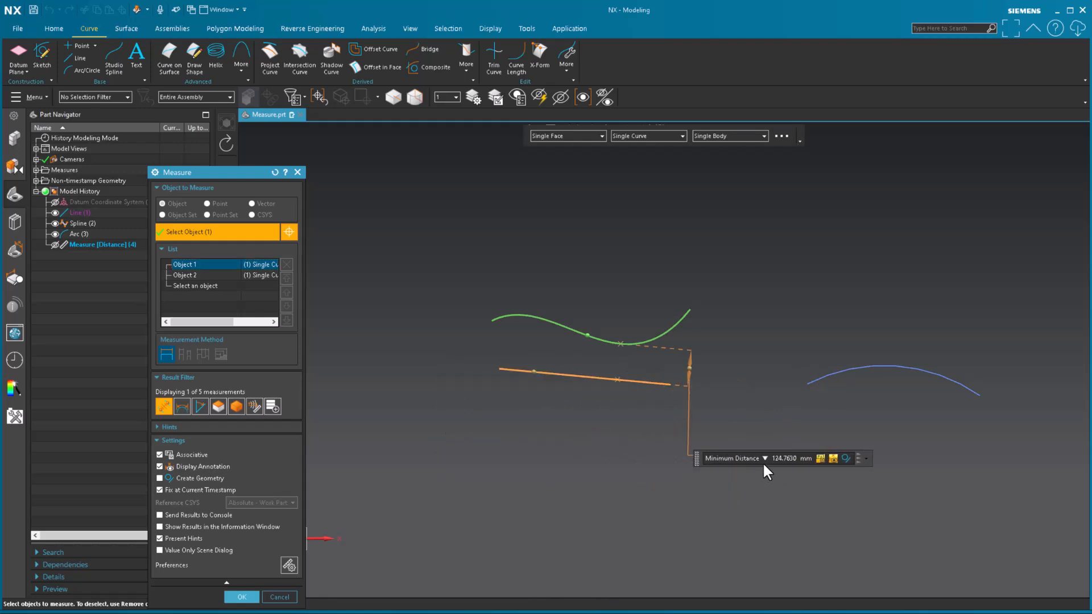
# Switch the line-to-spline measurement to Maximum Distance and place its result label above the curves
pyautogui.click(765, 460)
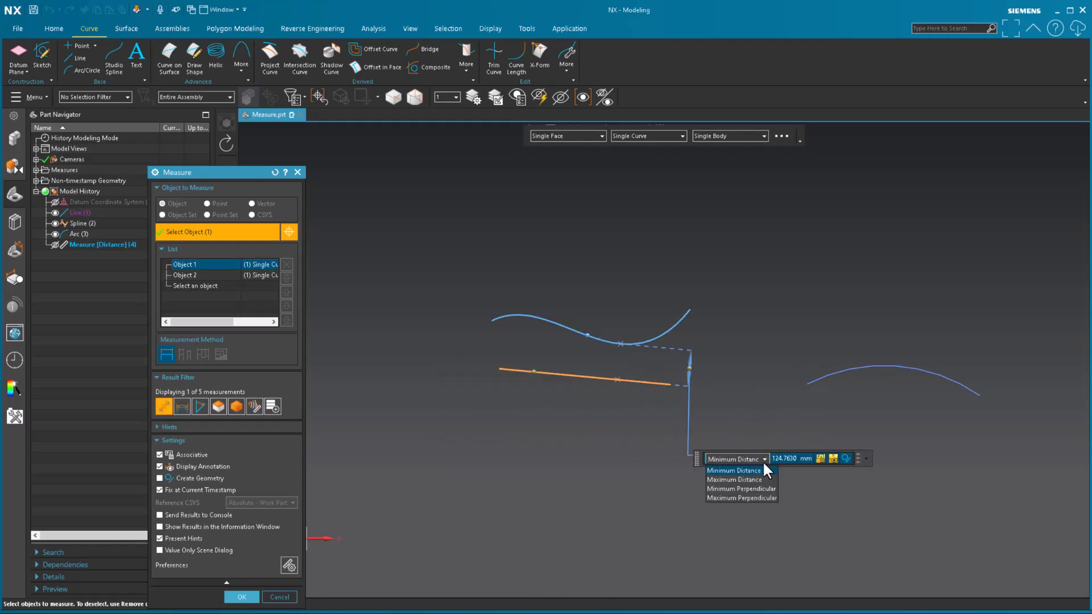
pyautogui.click(758, 479)
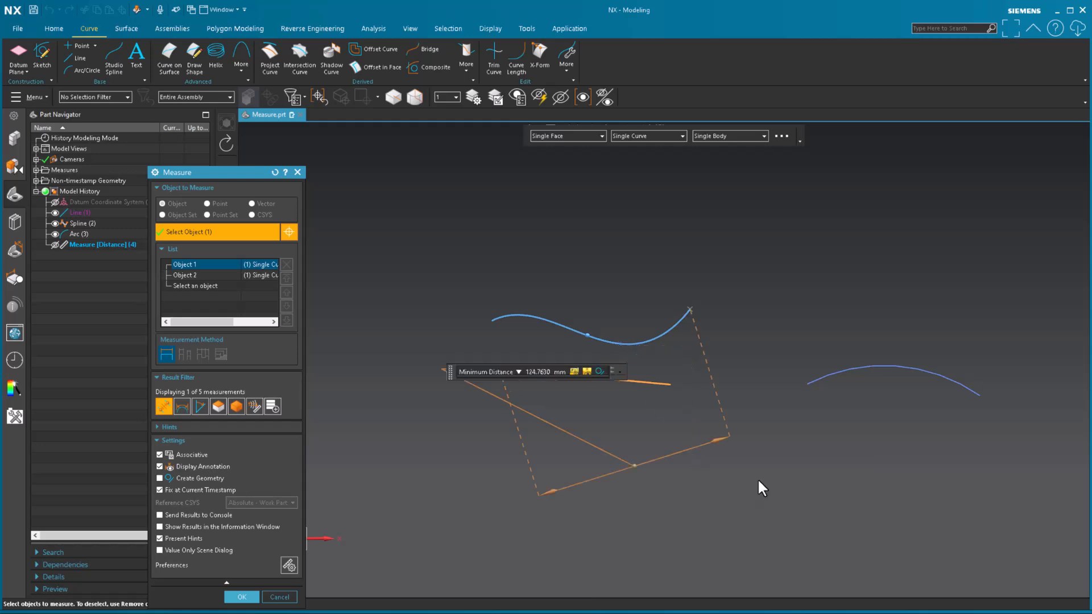
pyautogui.moveTo(446, 371)
pyautogui.mouseDown()
pyautogui.moveTo(451, 309)
pyautogui.moveTo(397, 240)
pyautogui.mouseUp()
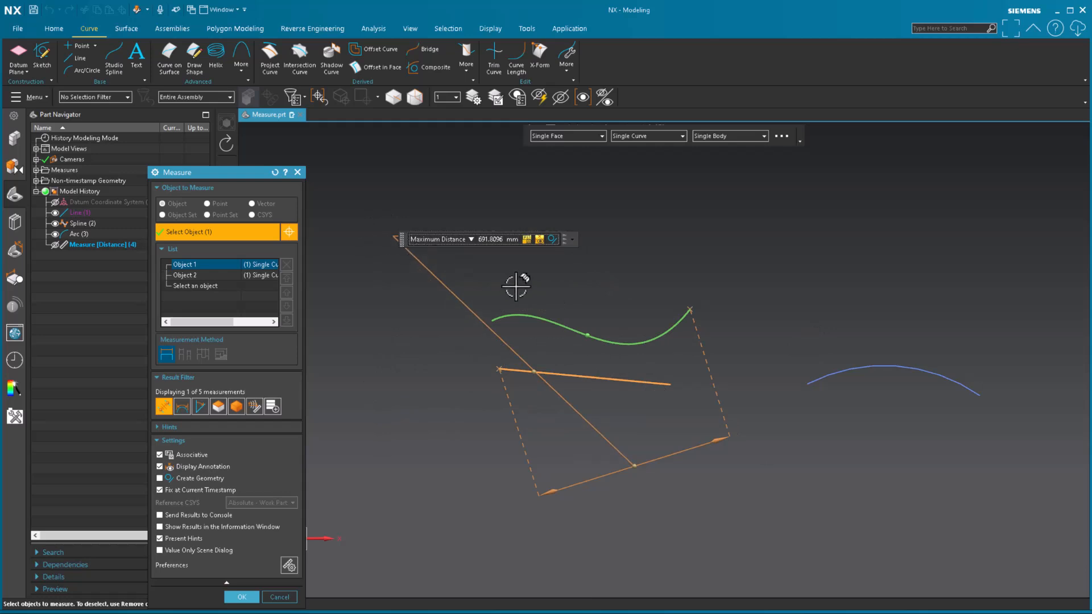
# Switch the line-to-spline measurement to Minimum Perpendicular, followed by Maximum Perpendicular, placing the result label below the line each time
pyautogui.click(470, 238)
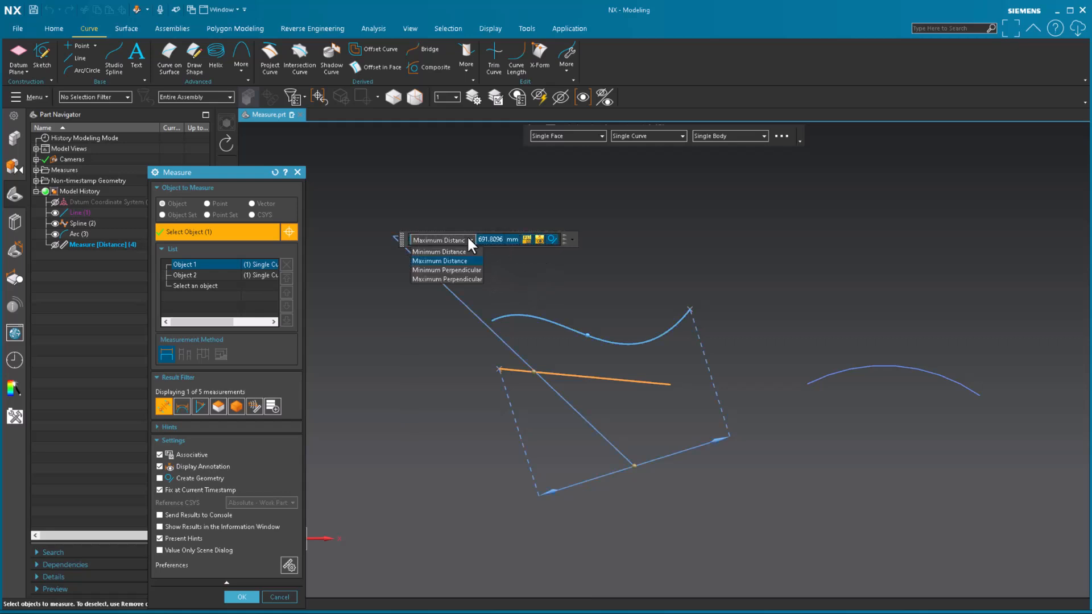
pyautogui.click(464, 270)
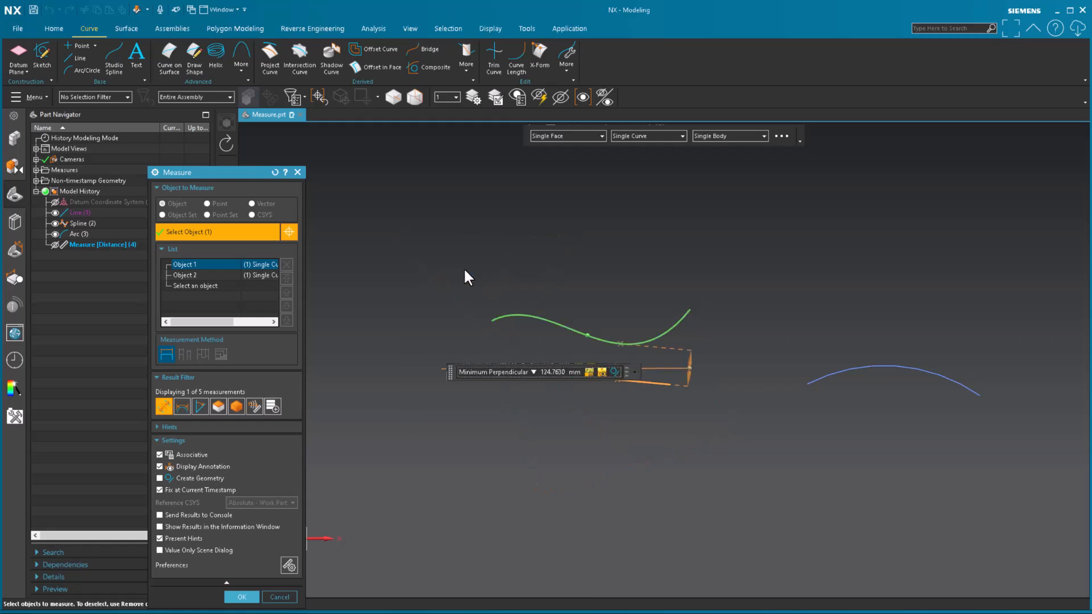
pyautogui.moveTo(448, 371); pyautogui.dragTo(482, 468)
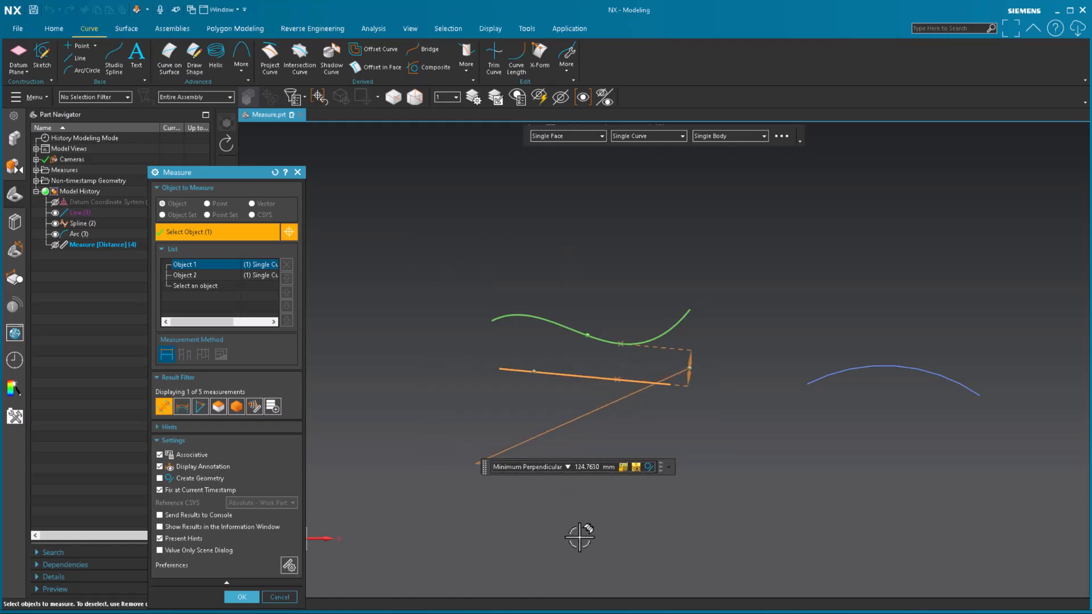
pyautogui.click(569, 467)
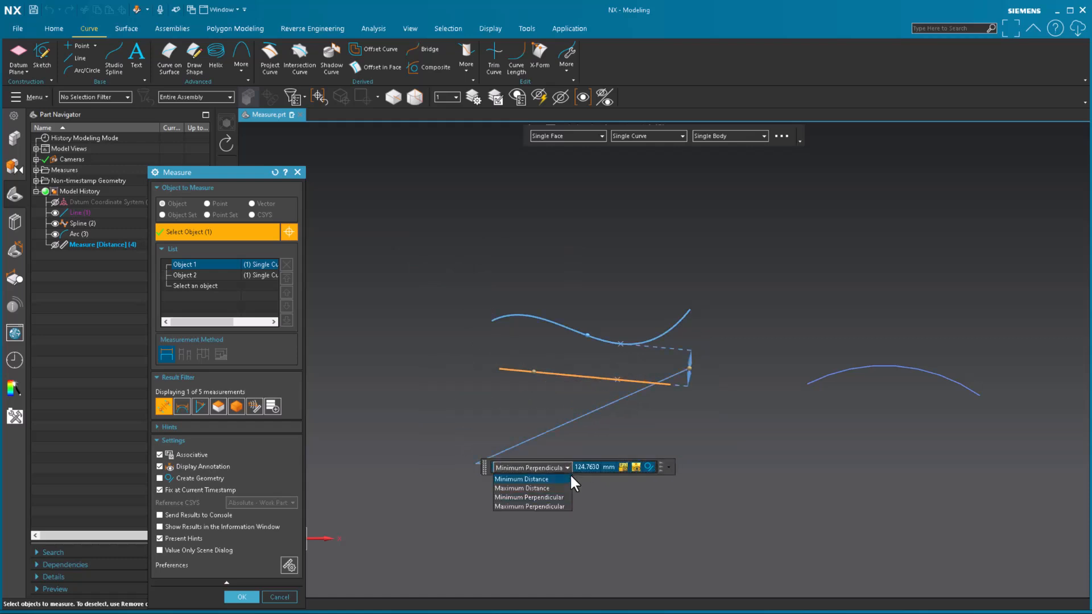
pyautogui.click(559, 506)
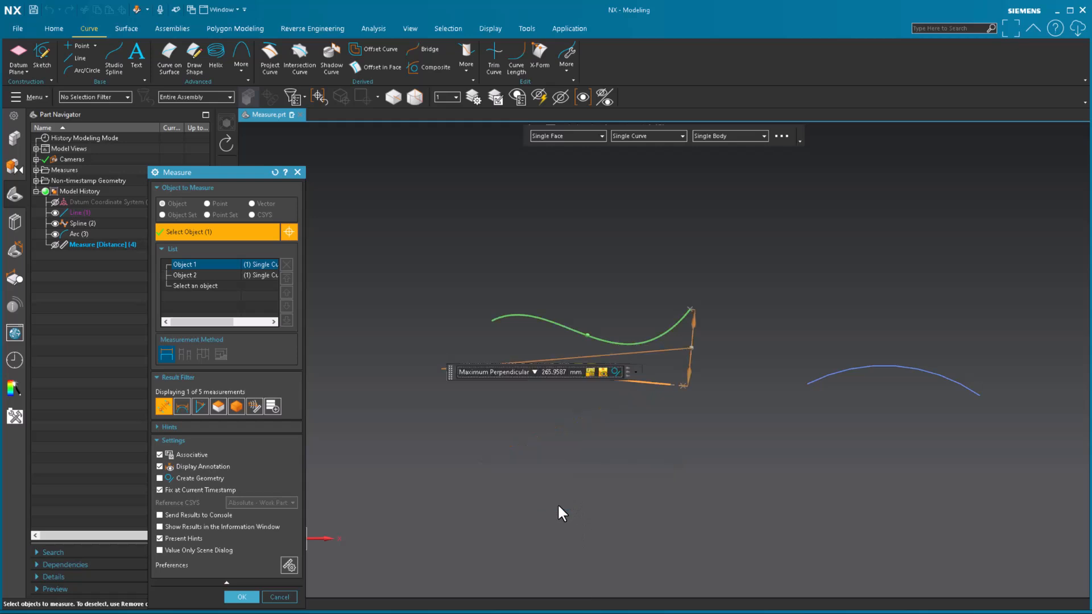
pyautogui.moveTo(454, 373); pyautogui.dragTo(508, 459)
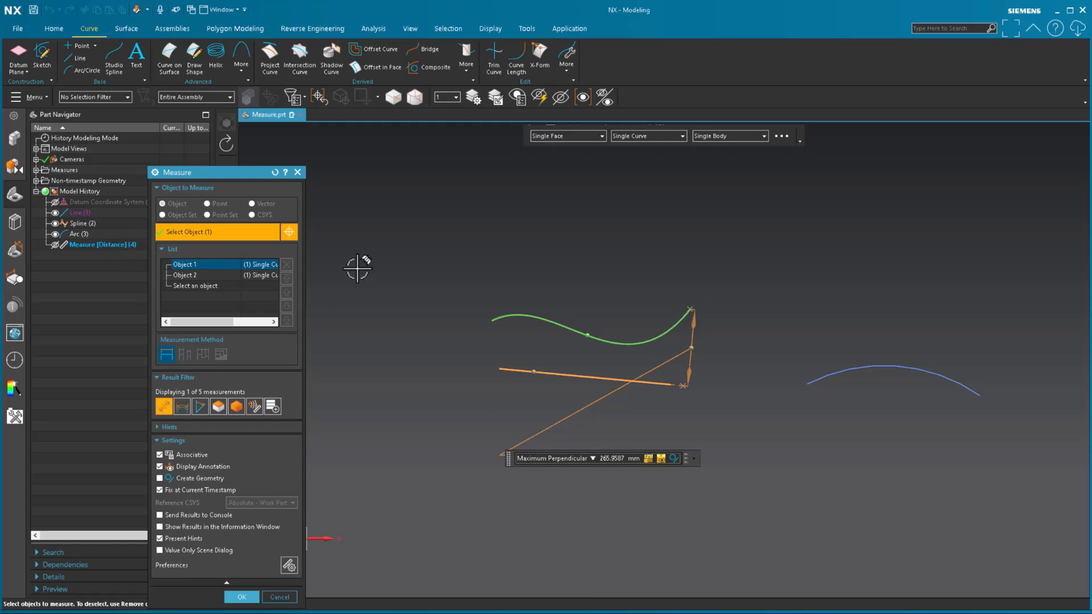
# Replace the spline with the arc as Object 2 of the measurement and place the result label below the curves
pyautogui.click(198, 275)
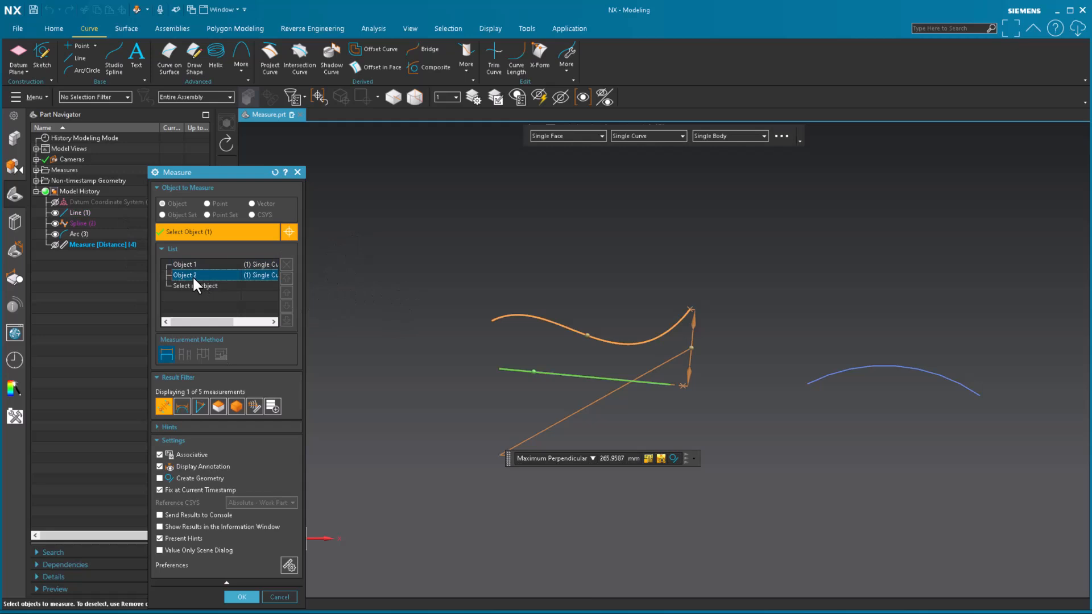
pyautogui.press('Escape')
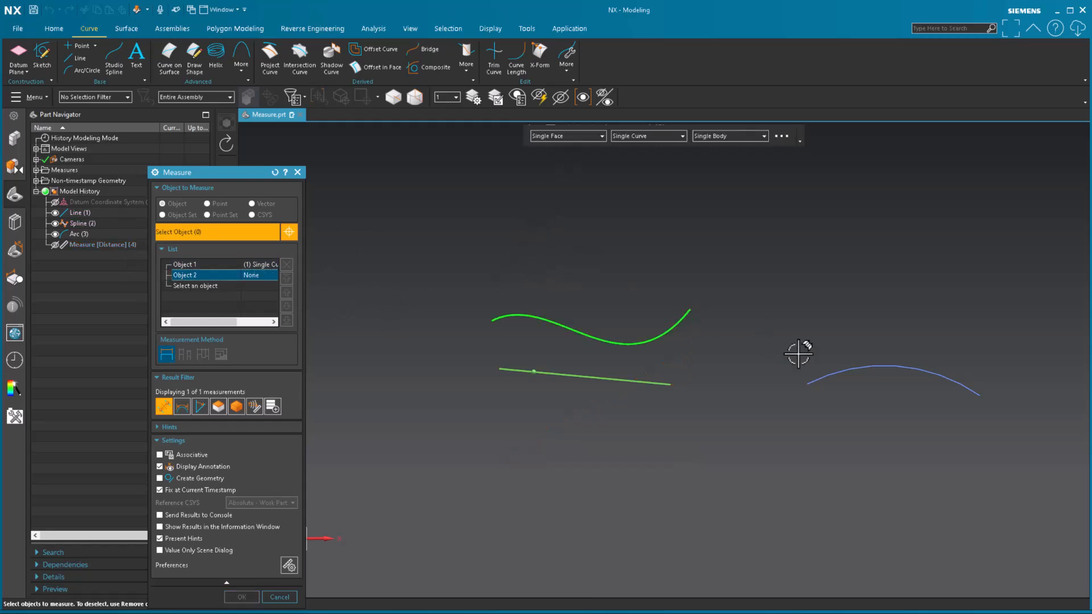
pyautogui.click(829, 374)
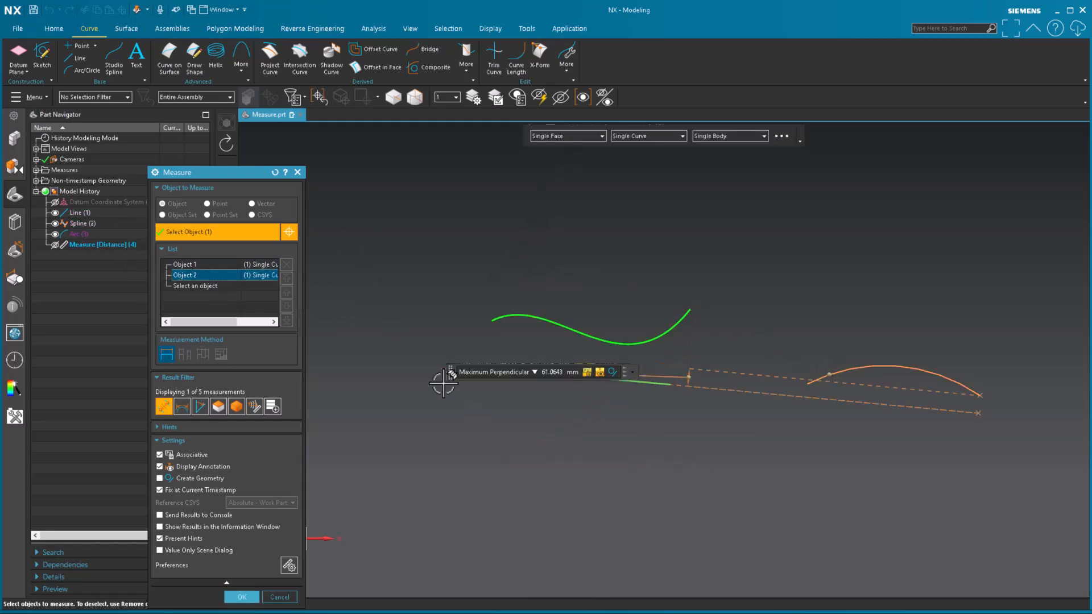
pyautogui.moveTo(449, 373); pyautogui.dragTo(542, 494)
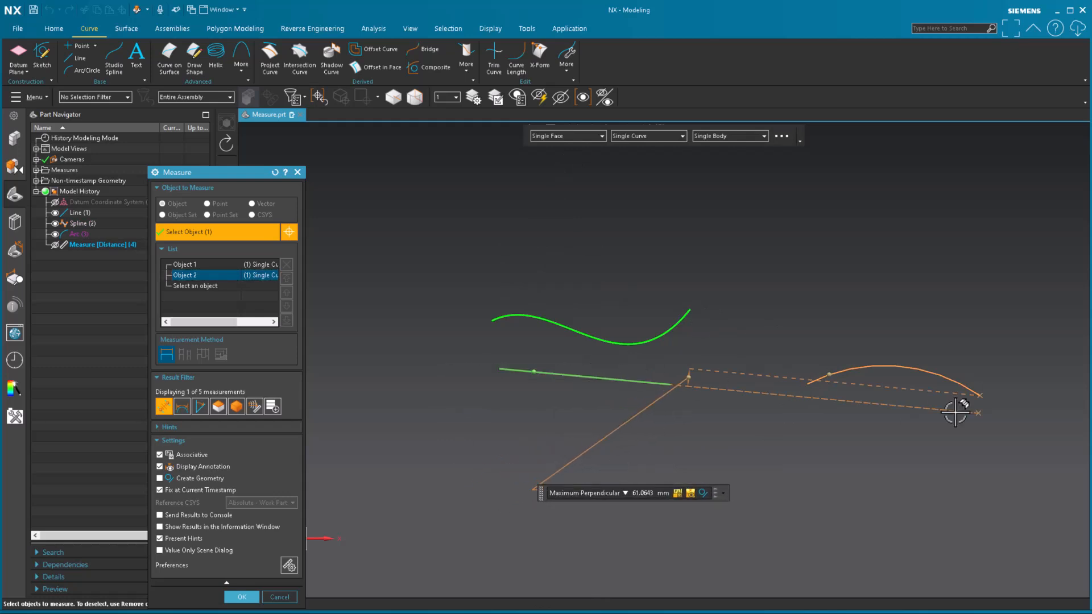
# Switch the line-to-arc measurement to Minimum Distance to Arc Extension, followed by Minimum Perpendicular to Arc Extension, and place its label above the spline
pyautogui.click(626, 495)
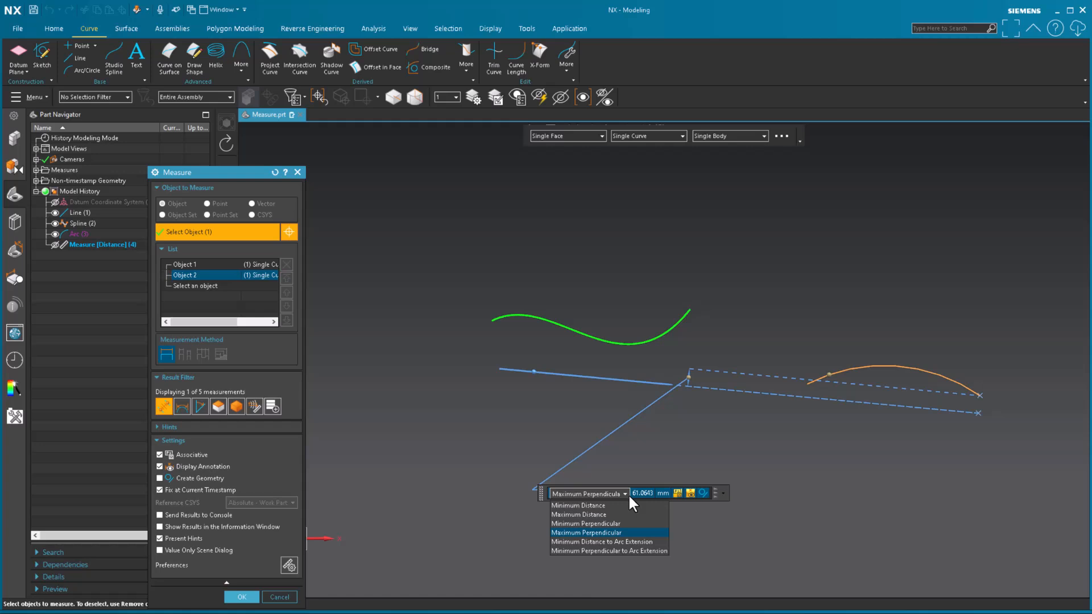
pyautogui.click(629, 542)
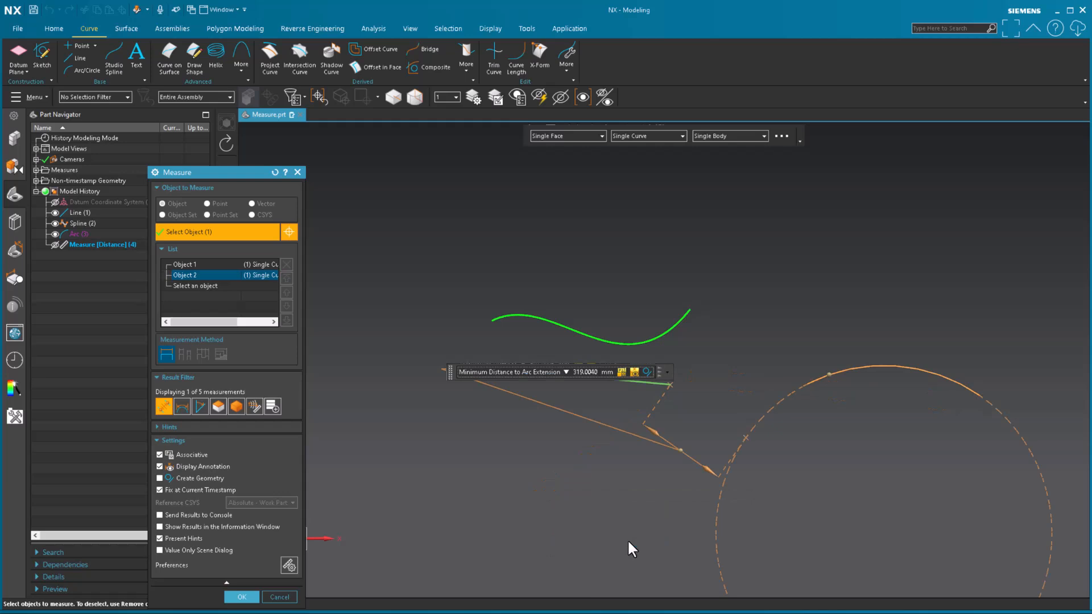
pyautogui.click(565, 373)
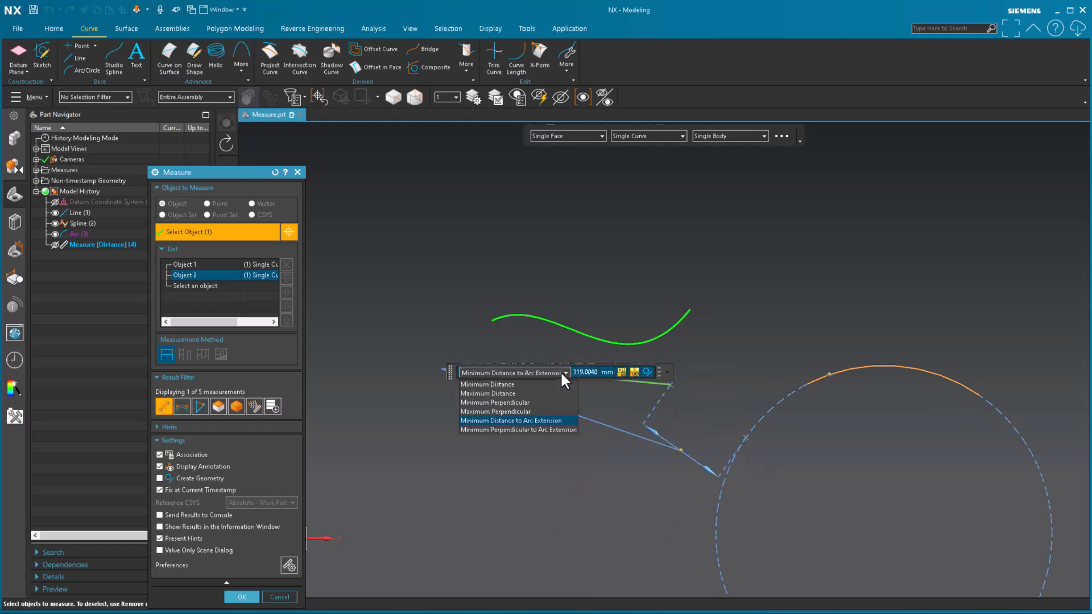
pyautogui.click(515, 429)
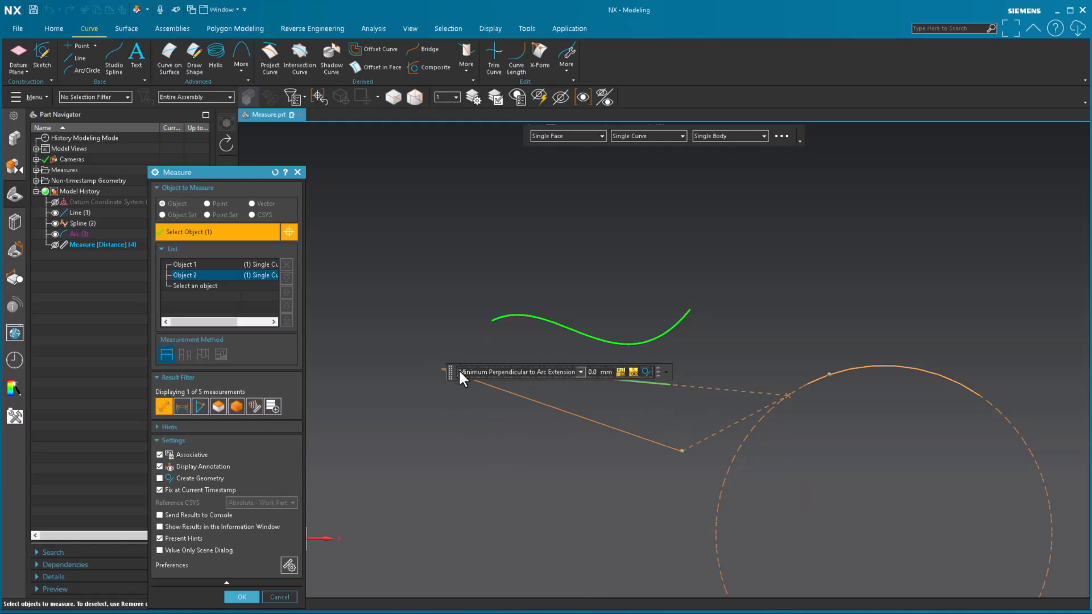
pyautogui.moveTo(448, 373); pyautogui.dragTo(620, 270)
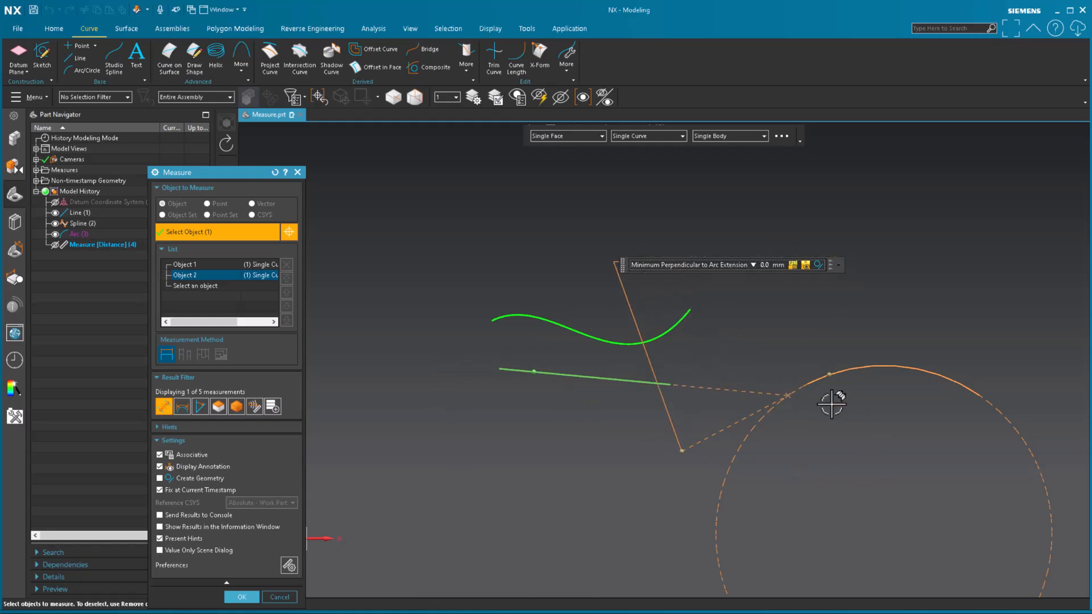
# Set the line-to-arc measurement to Maximum Perpendicular, followed by Minimum Perpendicular
pyautogui.click(753, 266)
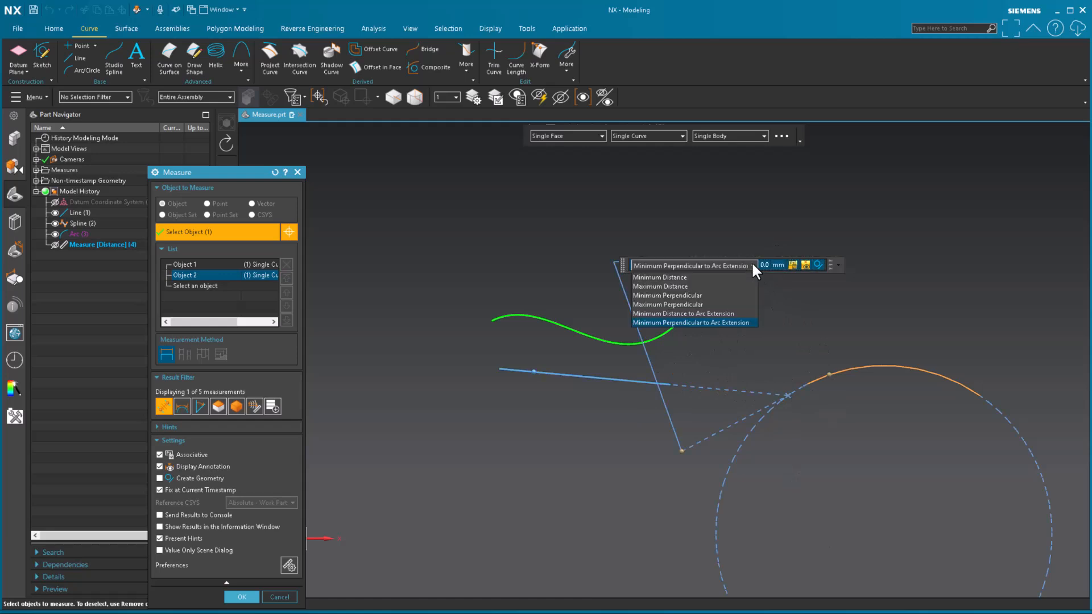
pyautogui.click(704, 305)
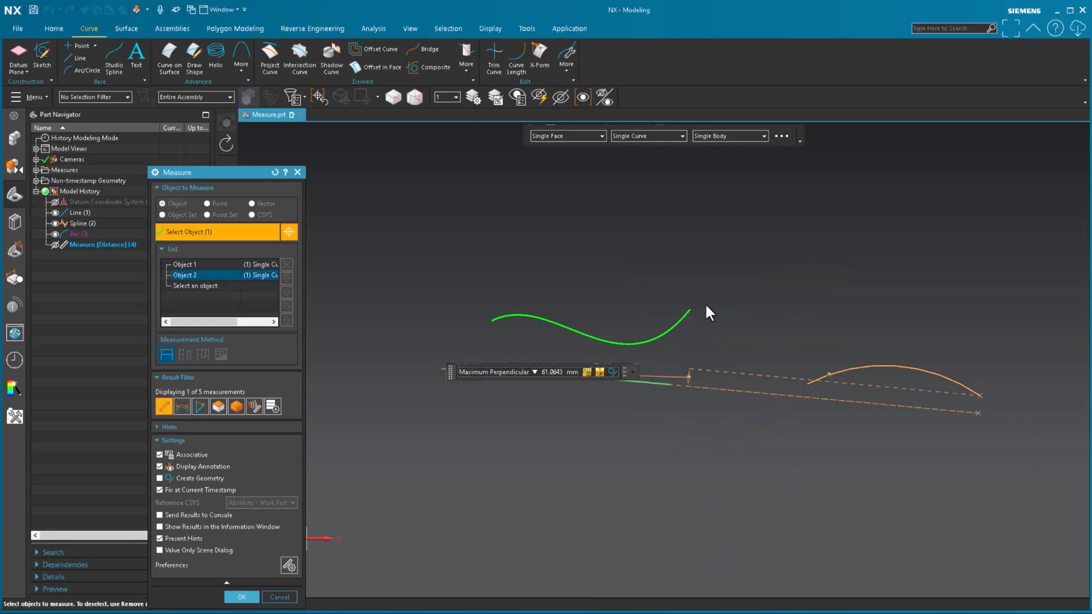
pyautogui.click(535, 372)
pyautogui.click(519, 404)
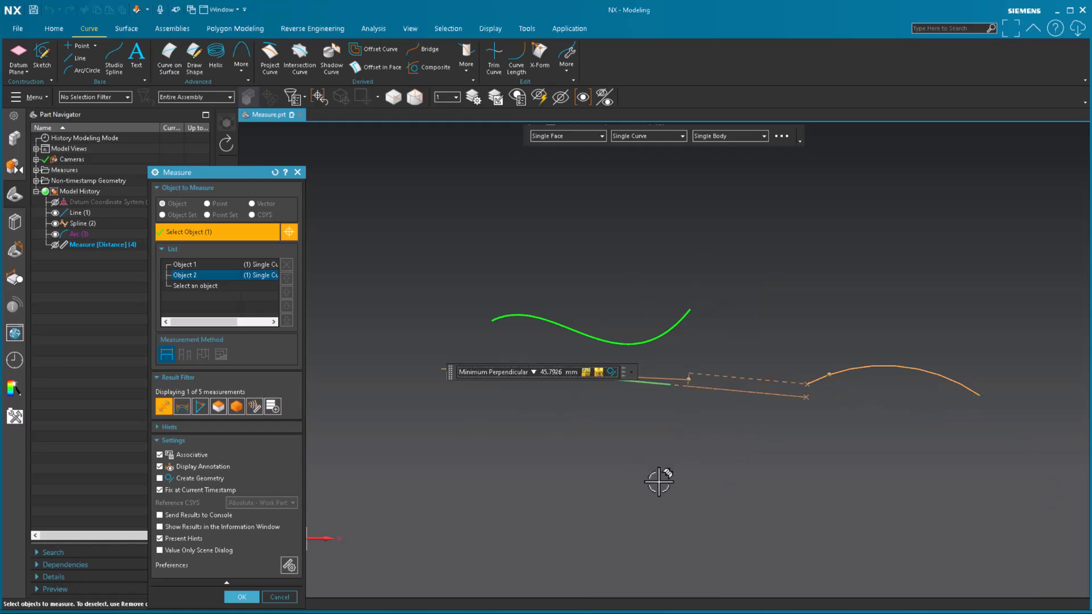